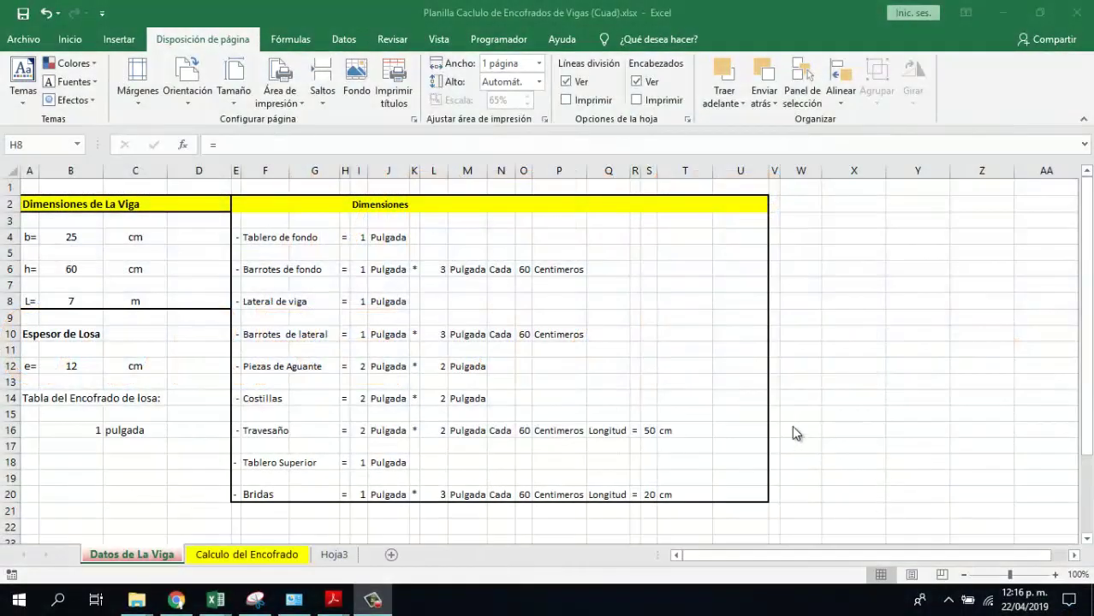
Step: Browse the Revisar and Vista tabs, then show the Orientación options from Disposición de página
click(652, 441)
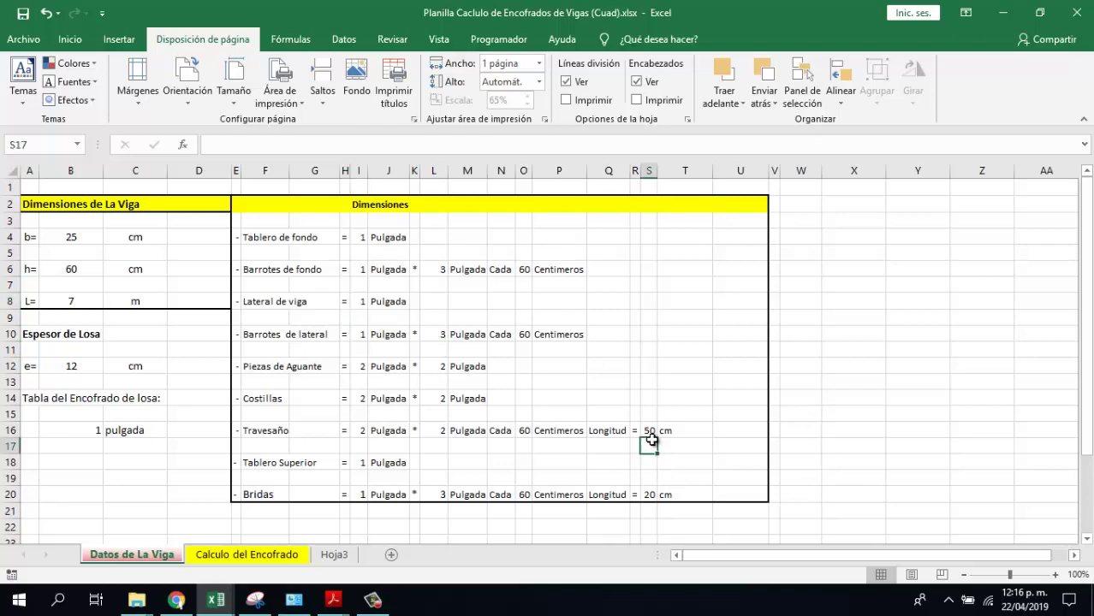
scroll(647, 445, down, 1)
scroll(642, 479, down, 2)
scroll(635, 488, up, 3)
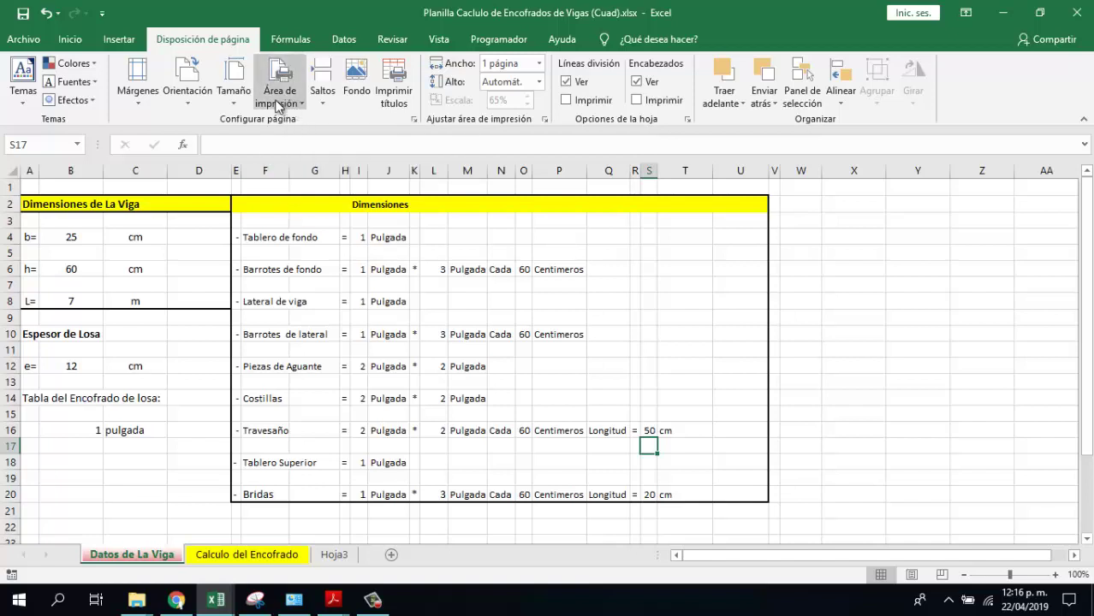
click(418, 41)
click(435, 40)
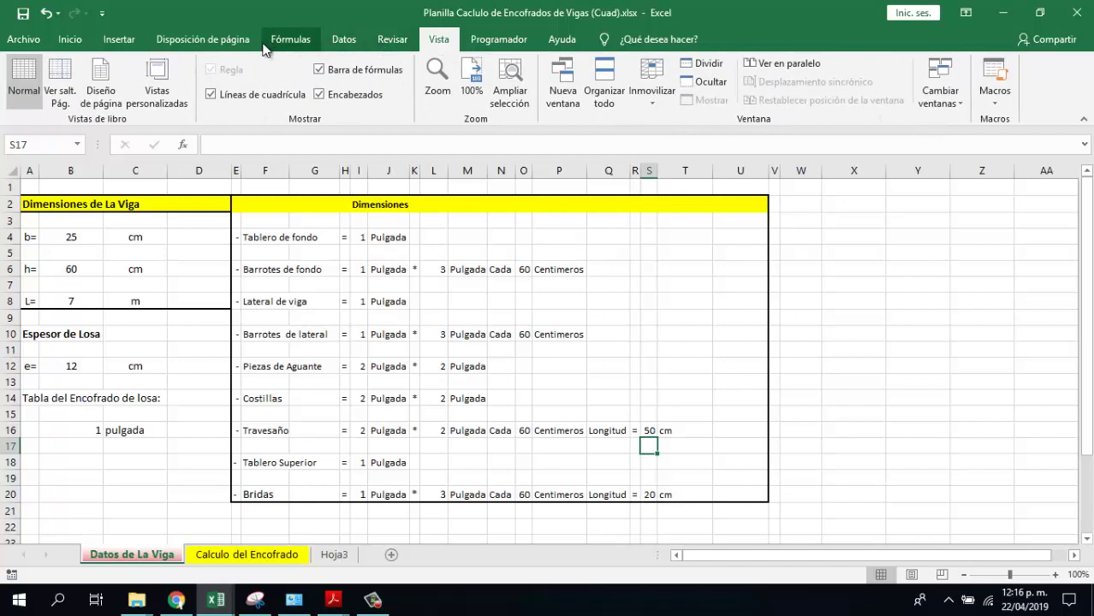
click(205, 41)
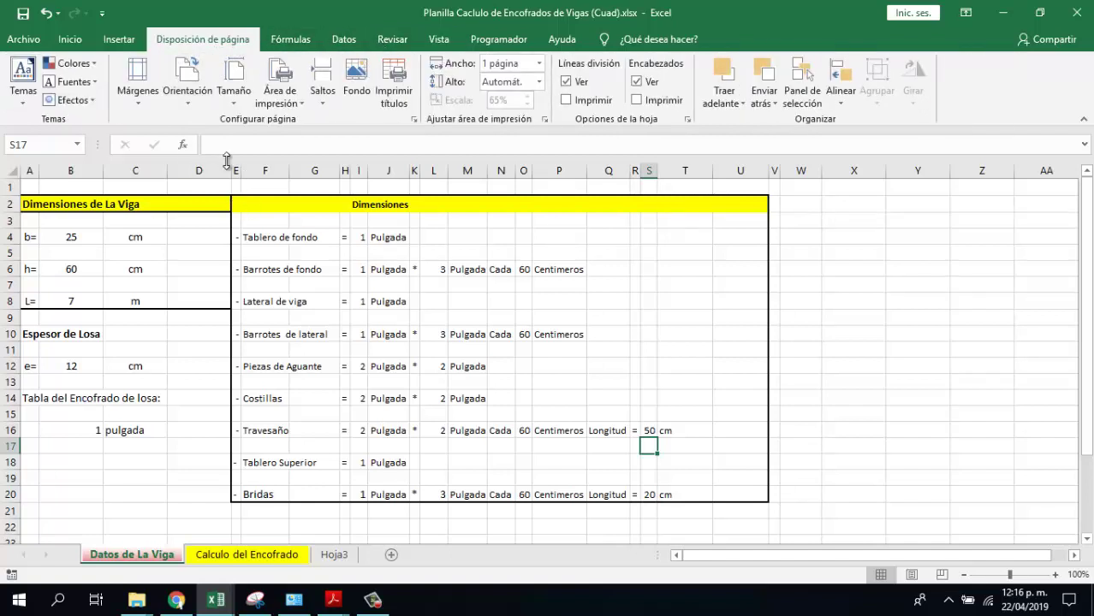
click(195, 104)
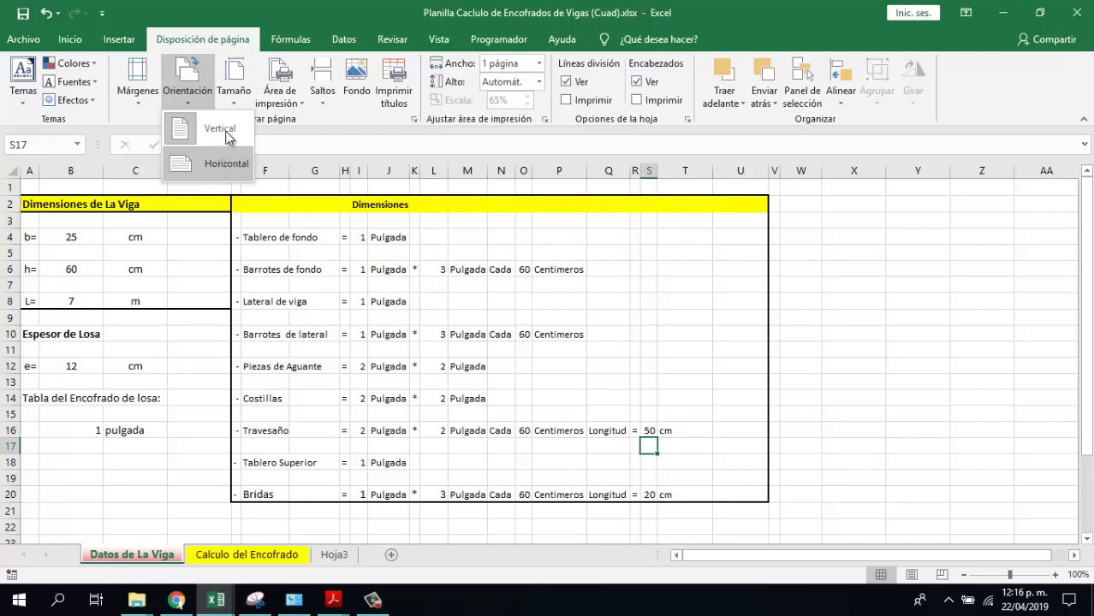
Step: Keep Vertical orientation and change the paper size from Letter to A4
click(227, 139)
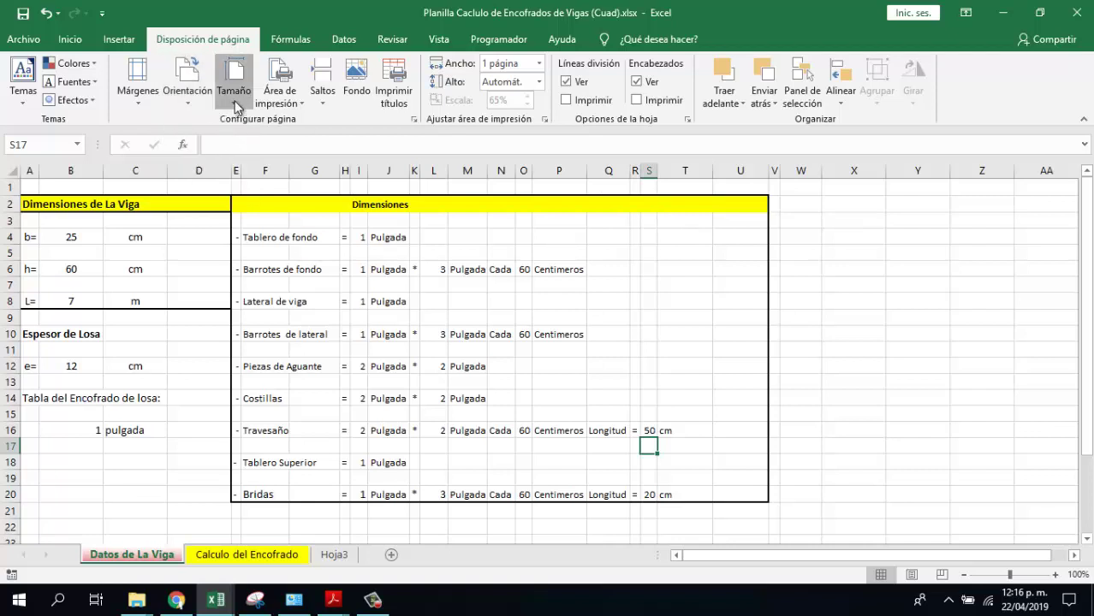
click(234, 85)
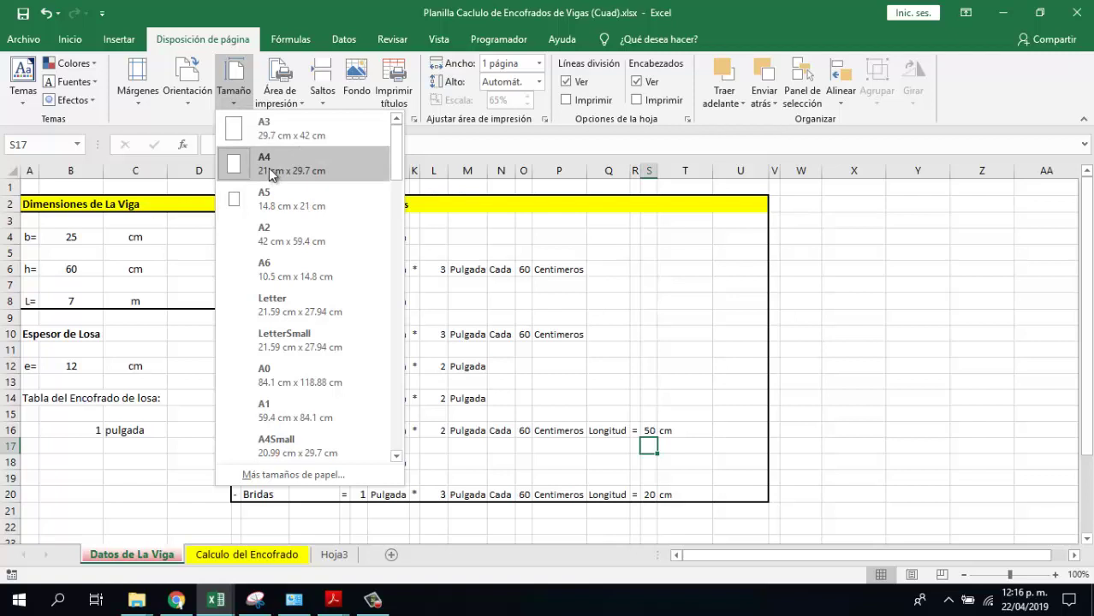
click(321, 310)
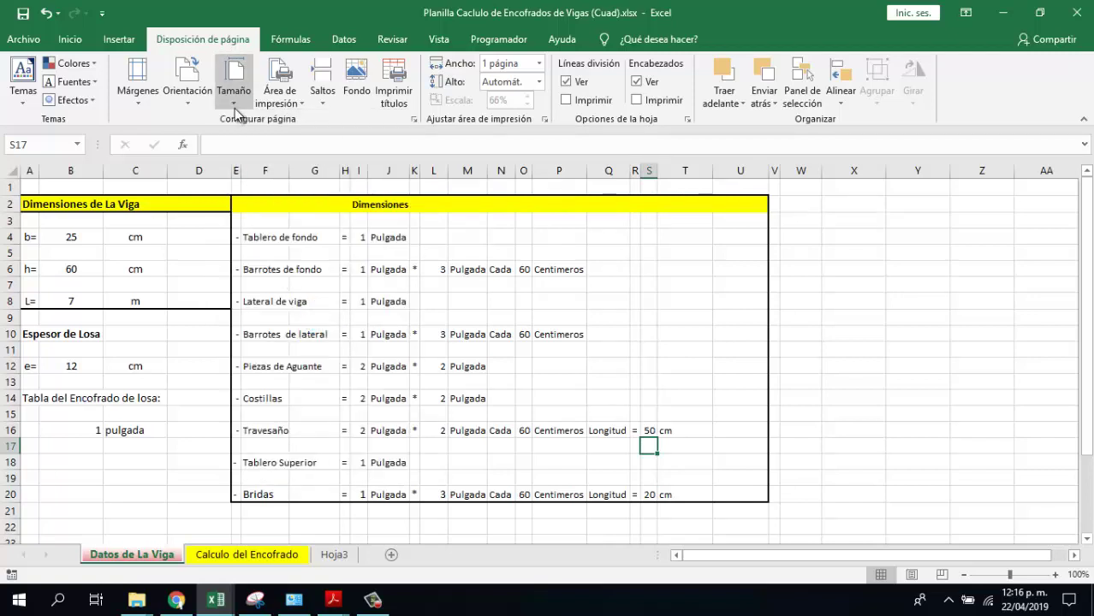
click(233, 94)
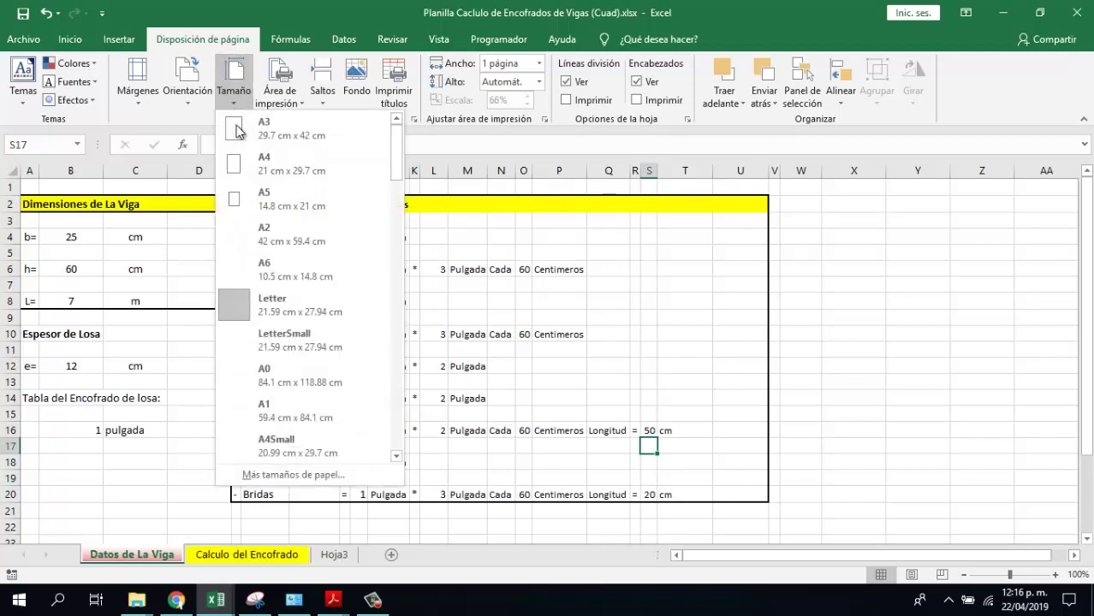
click(293, 171)
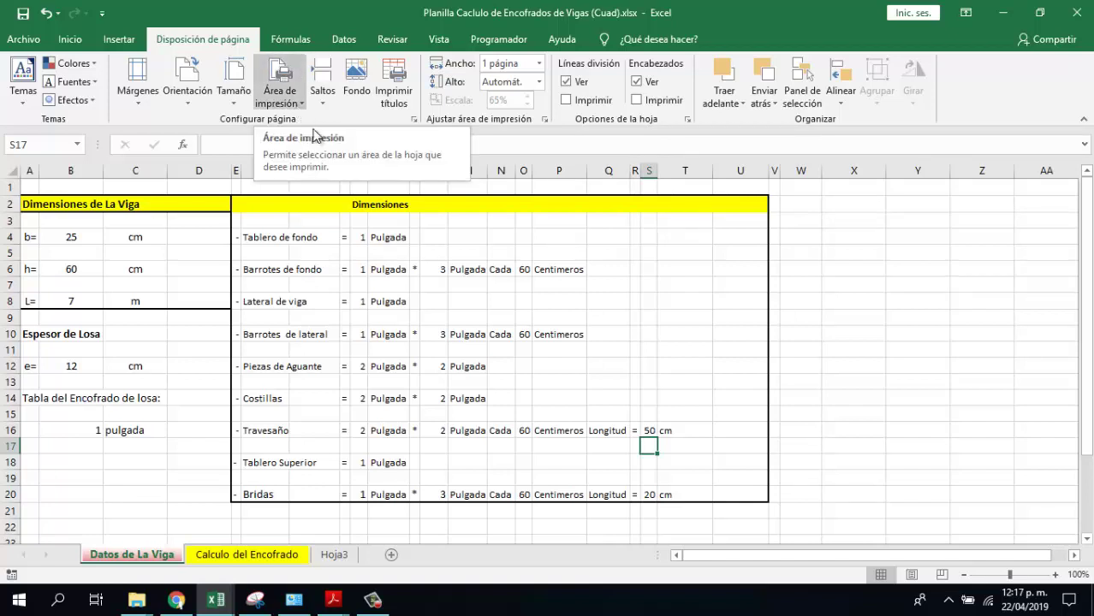
Step: Set the range A1:U20 as the print area of the Datos de La Viga sheet
mouse_move(762, 497)
mouse_down()
mouse_move(343, 306)
mouse_move(24, 183)
mouse_up()
click(300, 106)
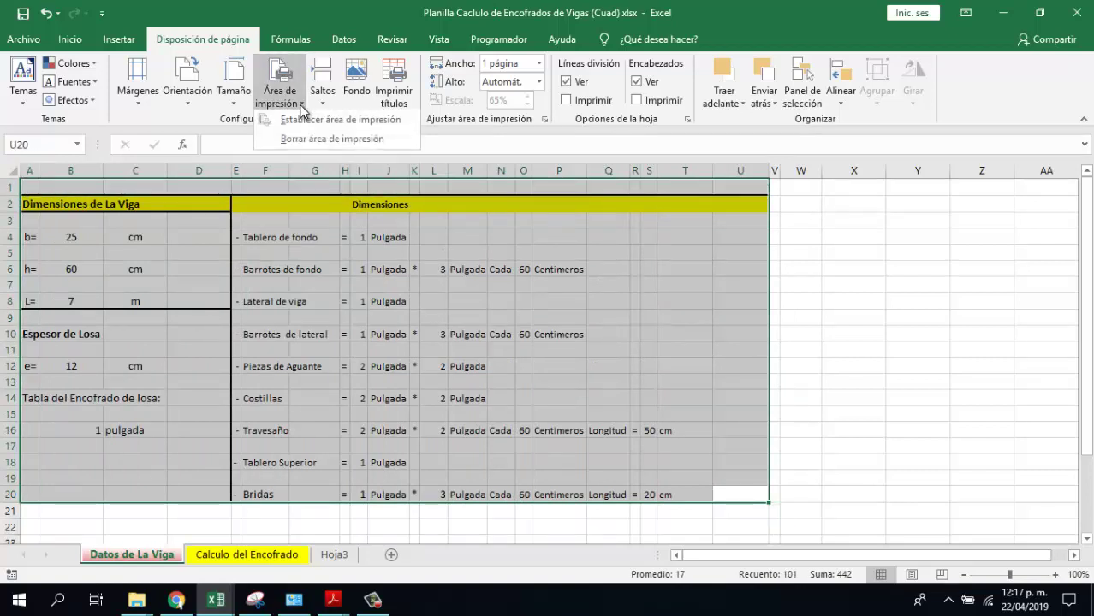
click(300, 121)
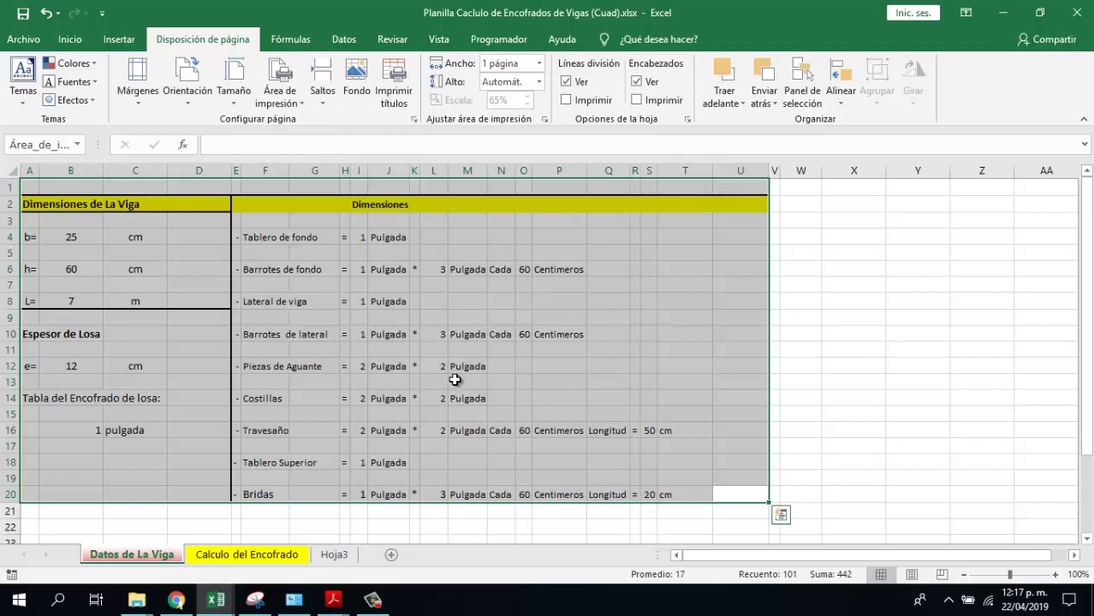
click(800, 413)
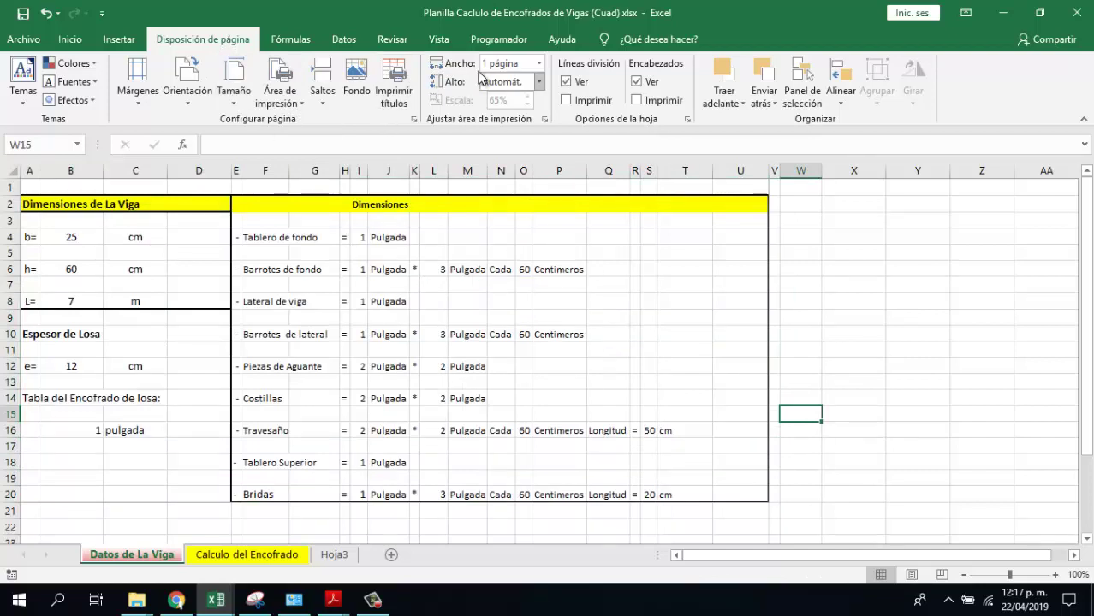
Step: Switch the sheet to page break preview (Ver salt. Pág.)
click(439, 39)
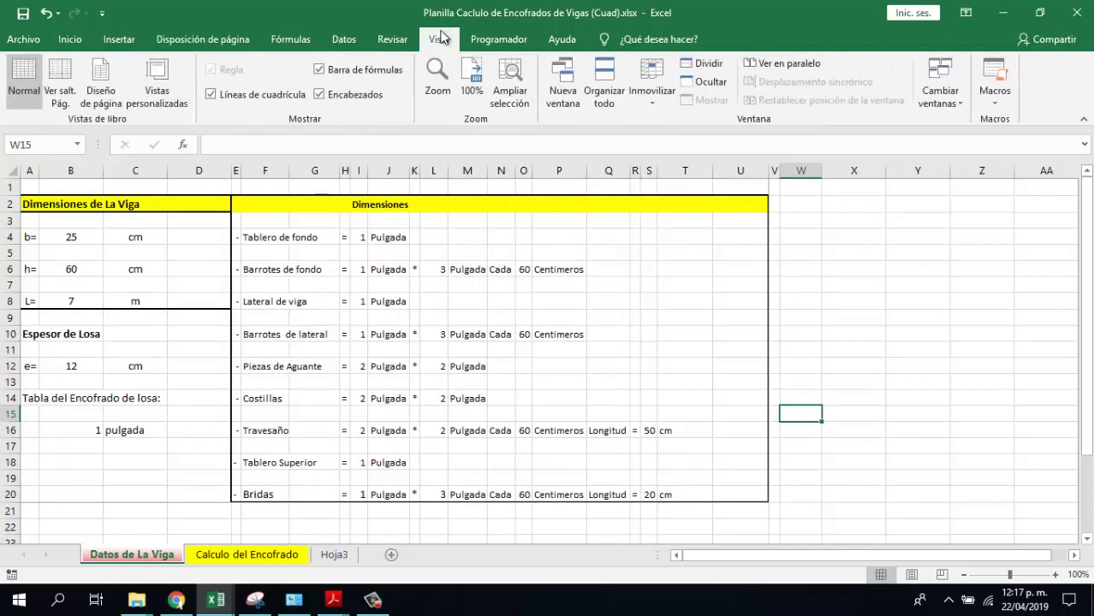
click(66, 96)
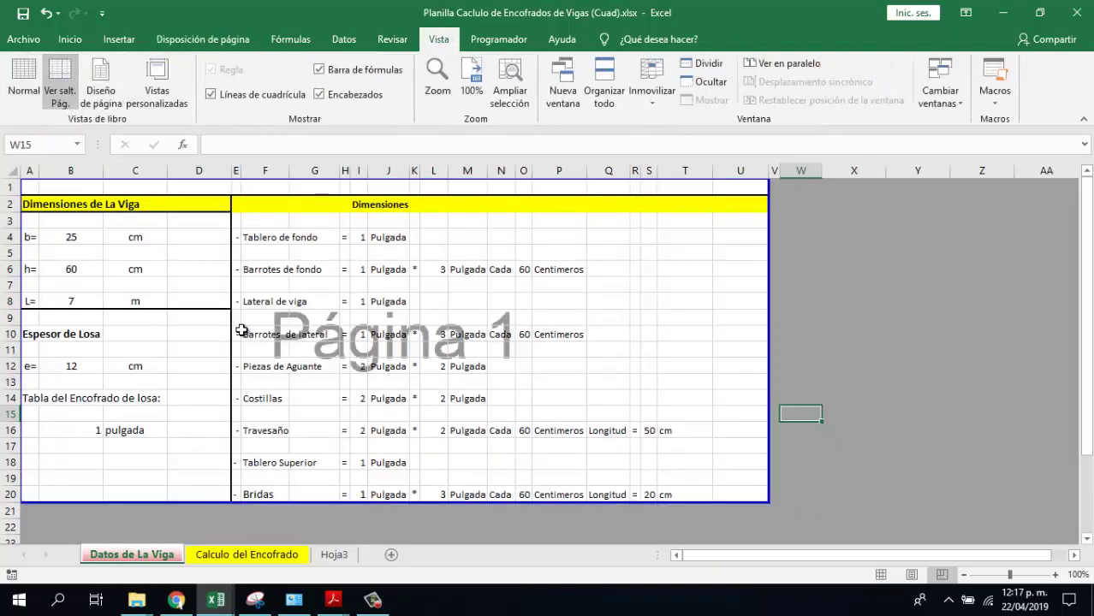
scroll(586, 402, down, 5)
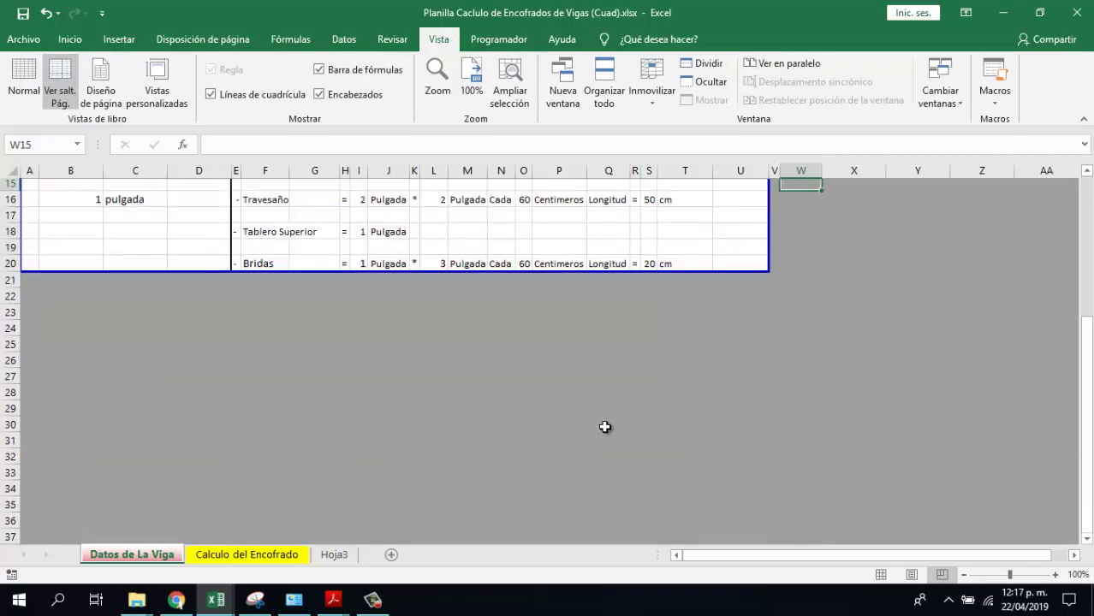
scroll(604, 427, up, 5)
scroll(618, 367, down, 5)
scroll(612, 381, up, 4)
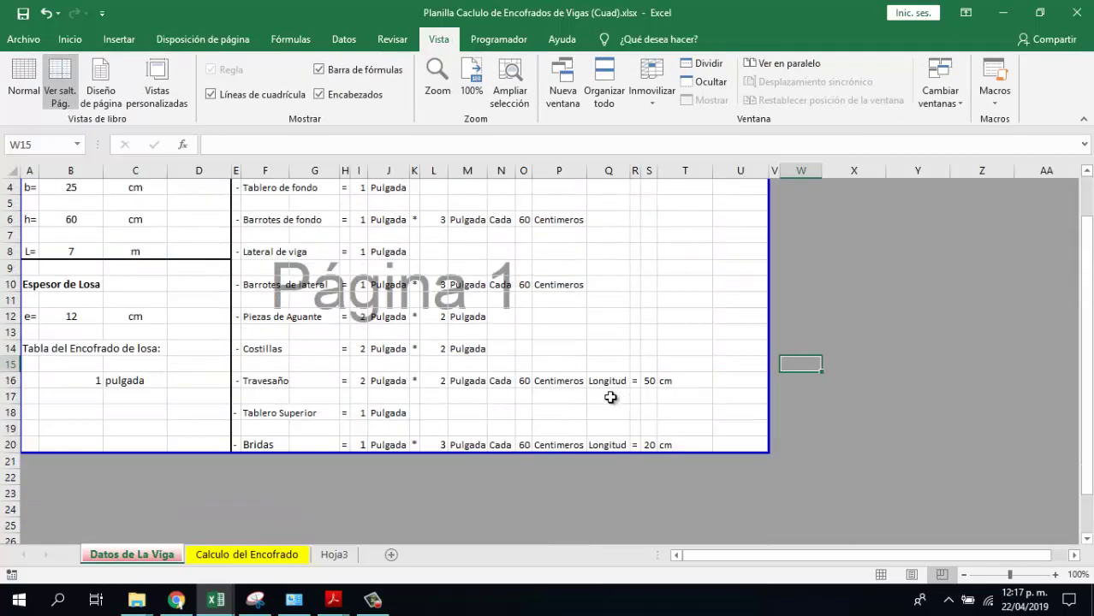
scroll(590, 395, up, 1)
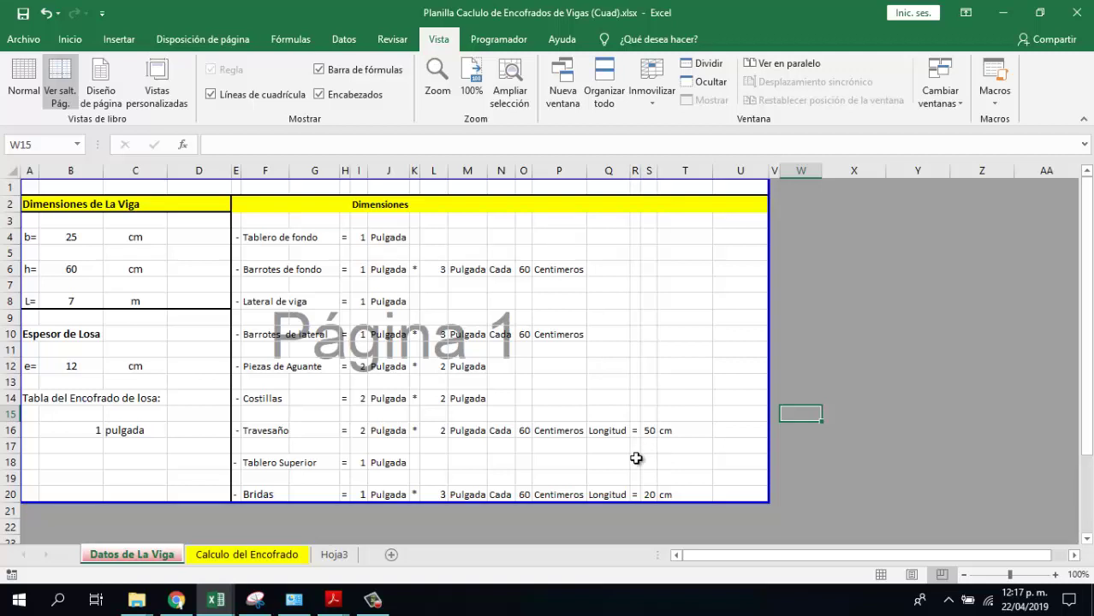
Step: Narrow the print area to A1:N20
drag(500, 493, 2, 151)
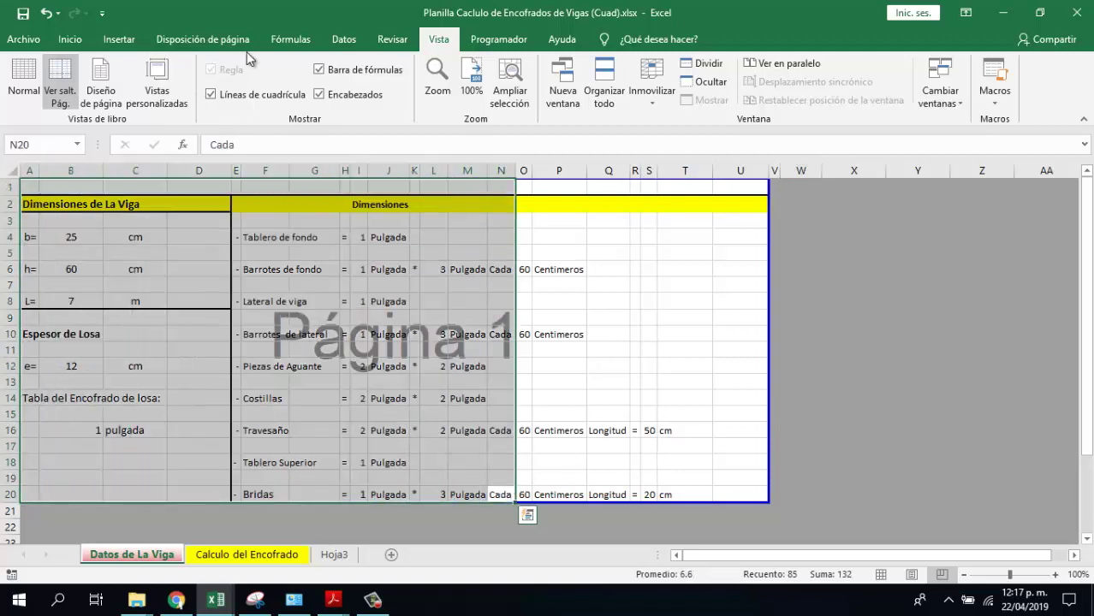
click(194, 44)
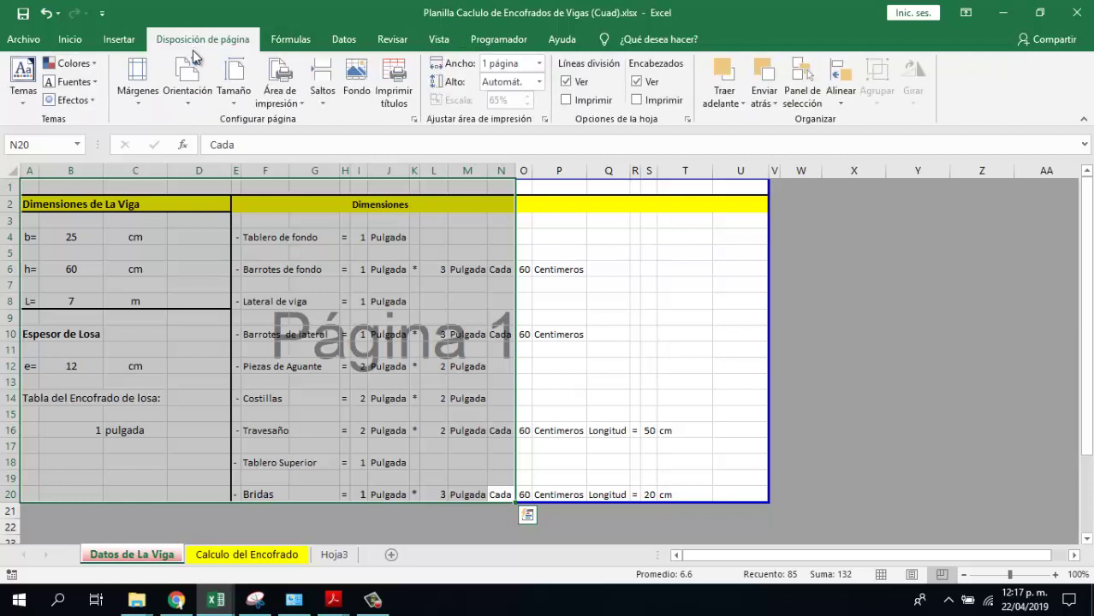
click(298, 104)
click(326, 188)
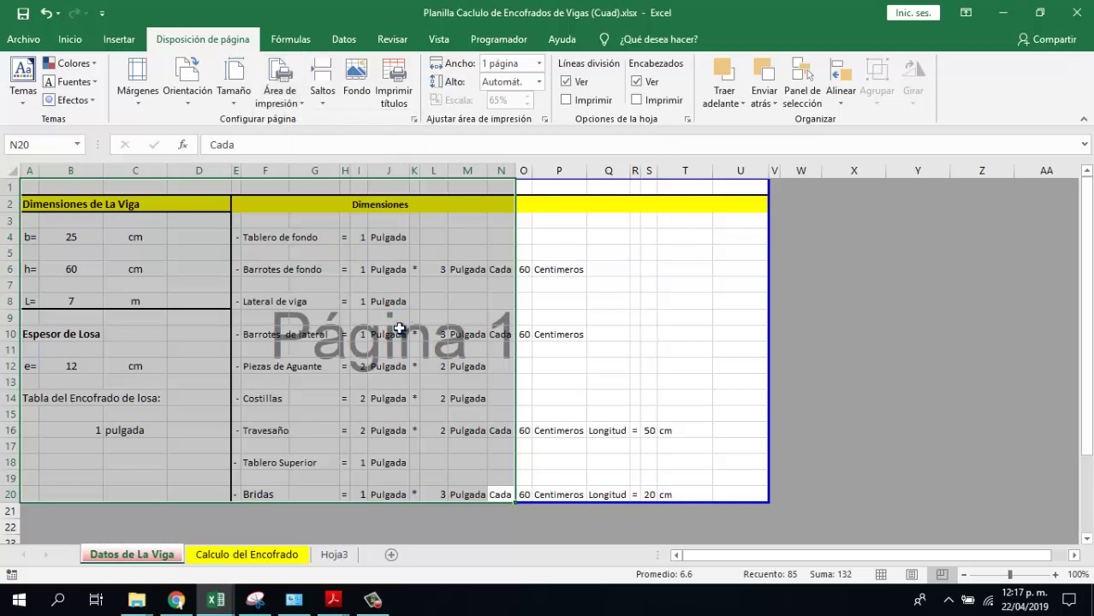
Step: Reset the print area to the full table A1:U20, fitting it on one page
click(686, 381)
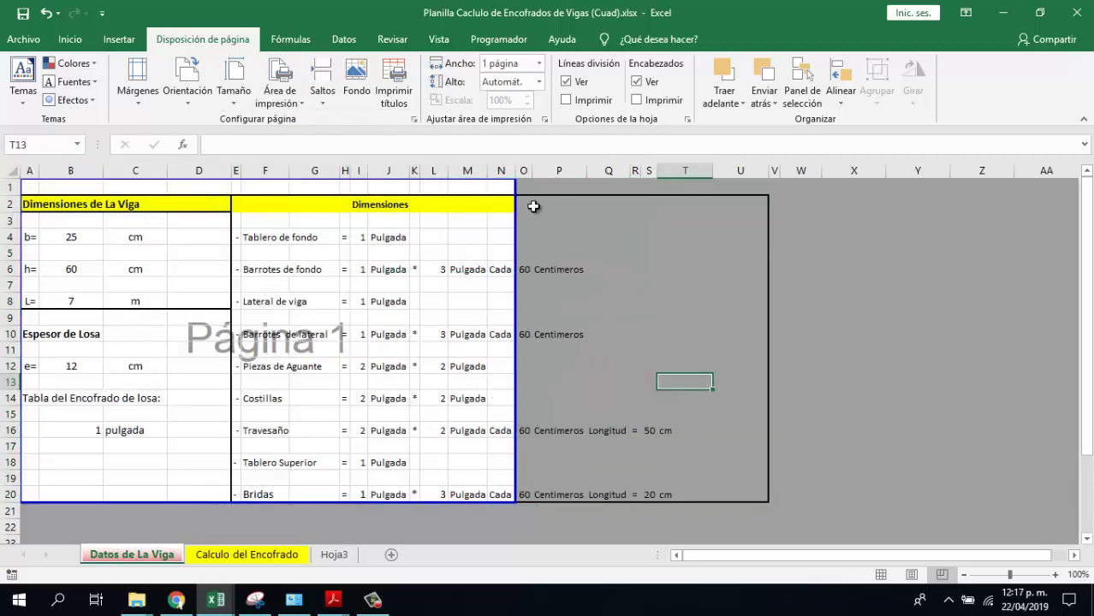
drag(533, 207, 832, 513)
click(732, 474)
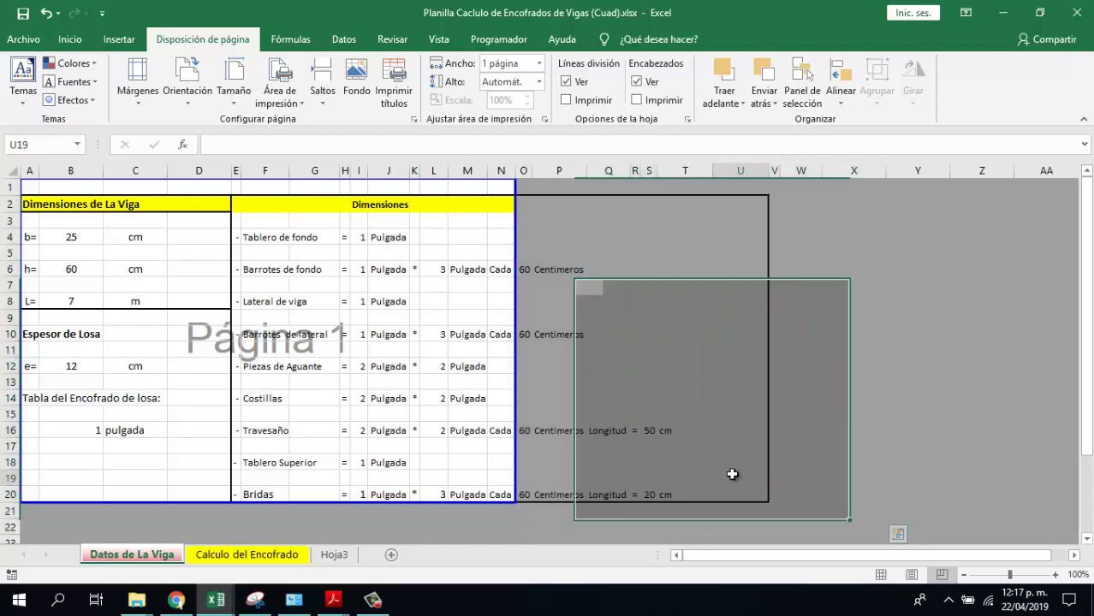
drag(765, 491, 2, 120)
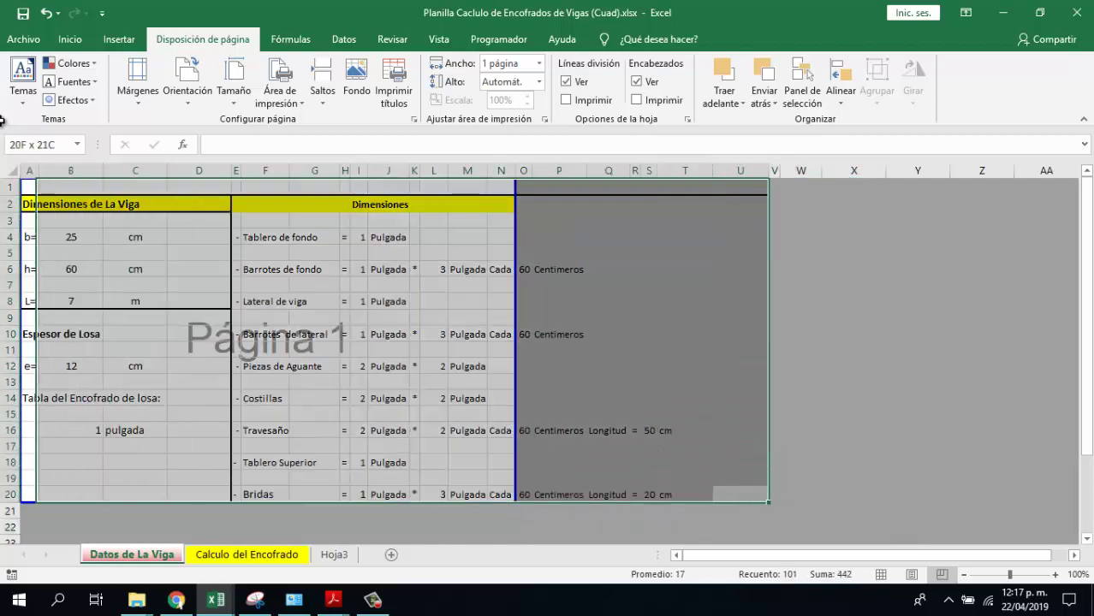
click(289, 103)
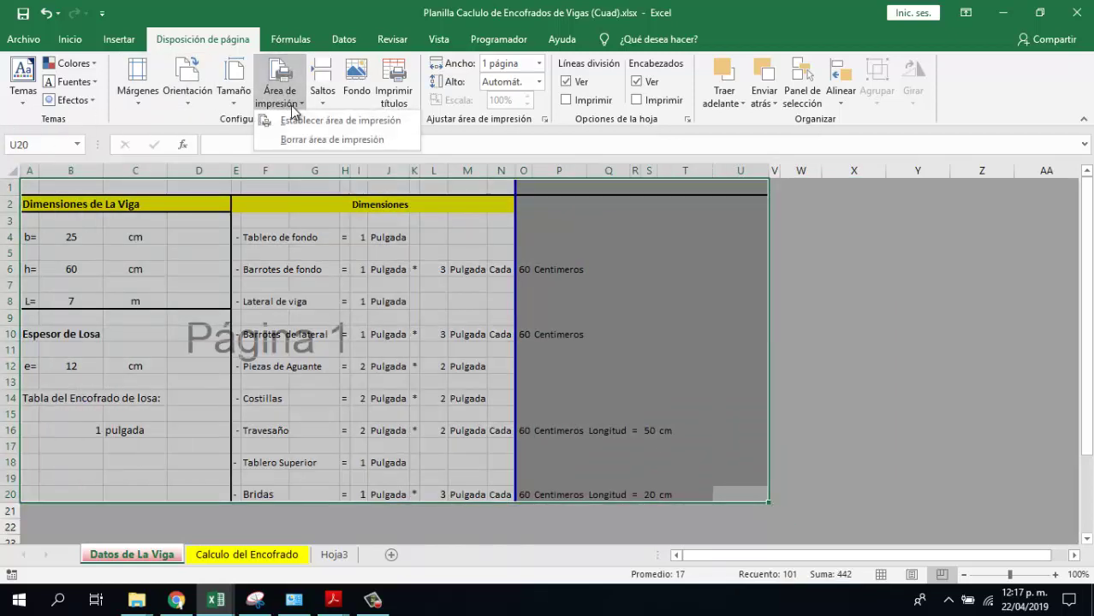
click(300, 120)
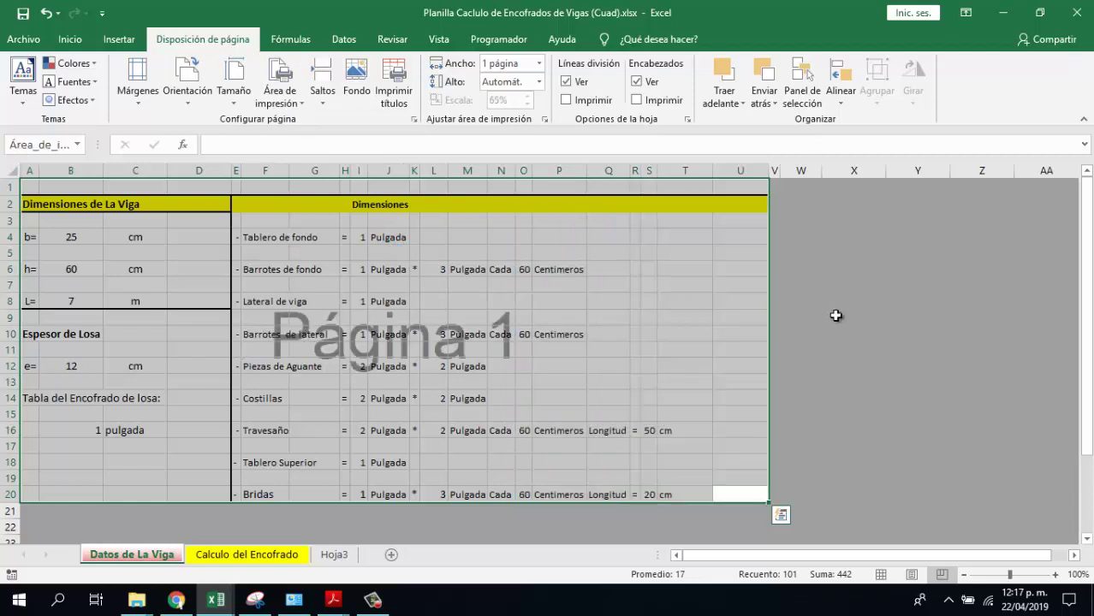
click(835, 316)
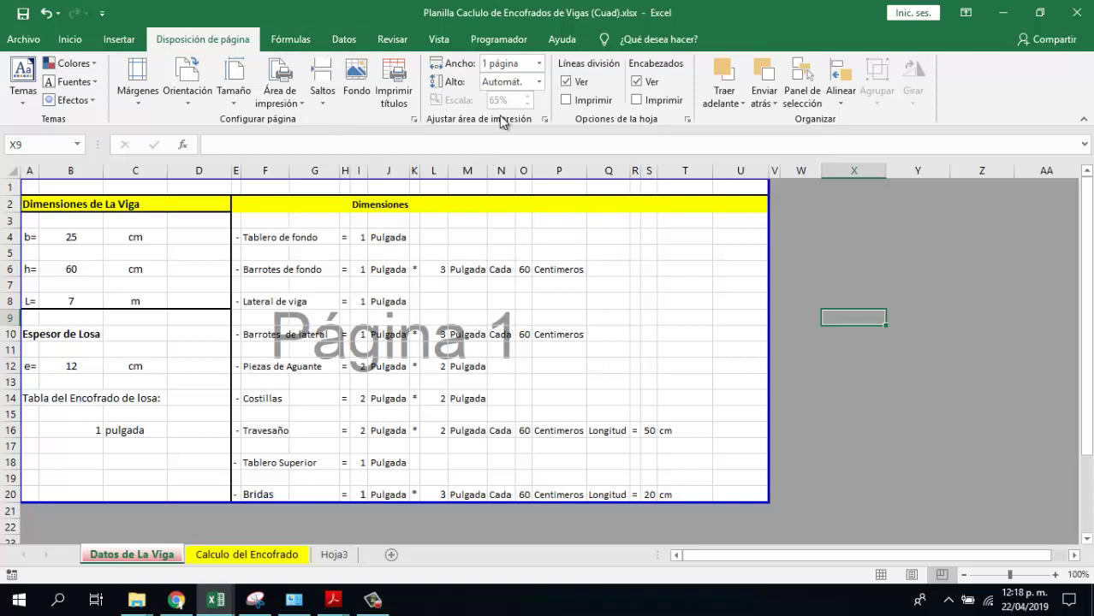
click(523, 270)
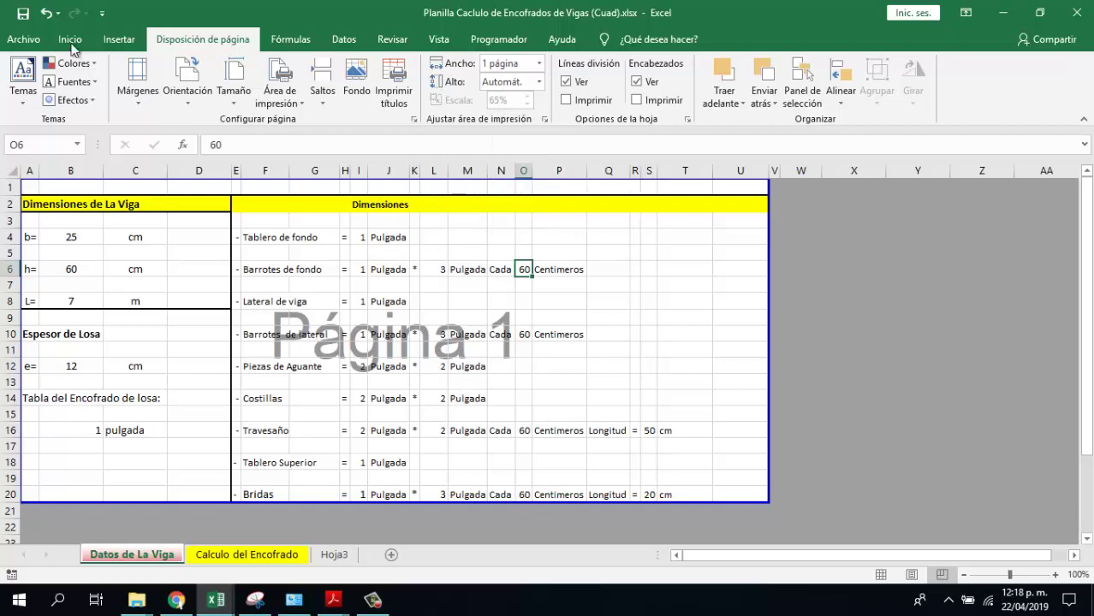
Step: Open the print preview and set scaling to Sin escalado, spreading the sheet over 2 pages
click(33, 40)
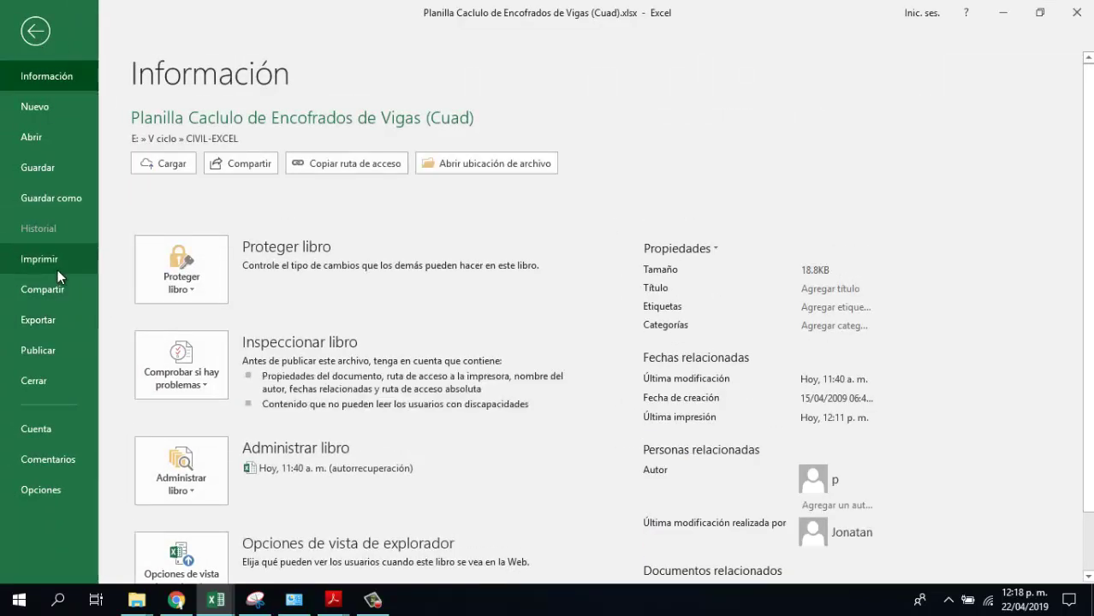
click(57, 269)
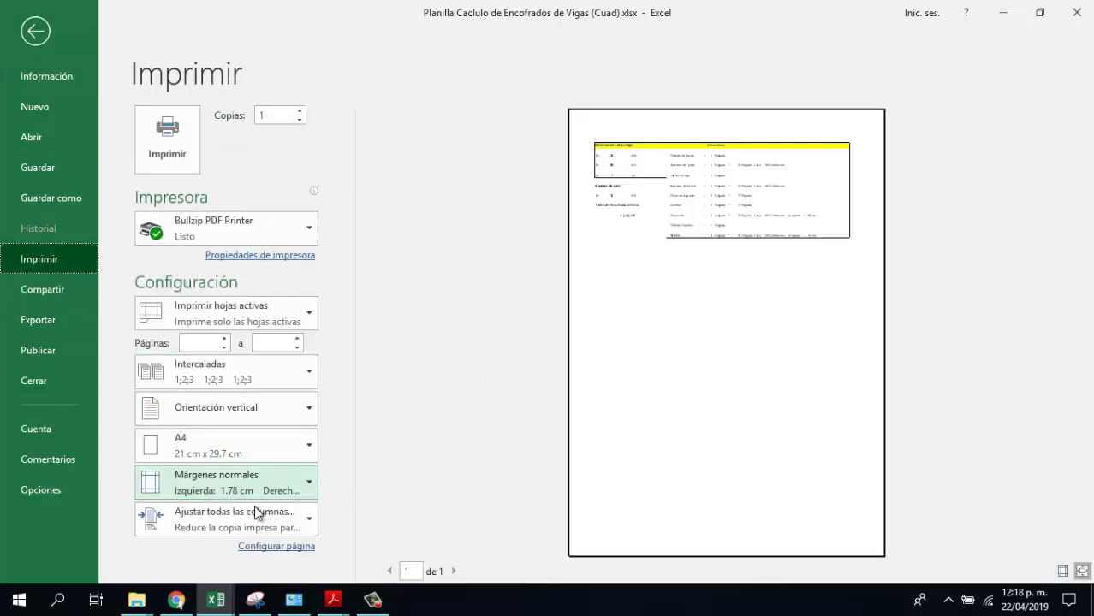
click(288, 520)
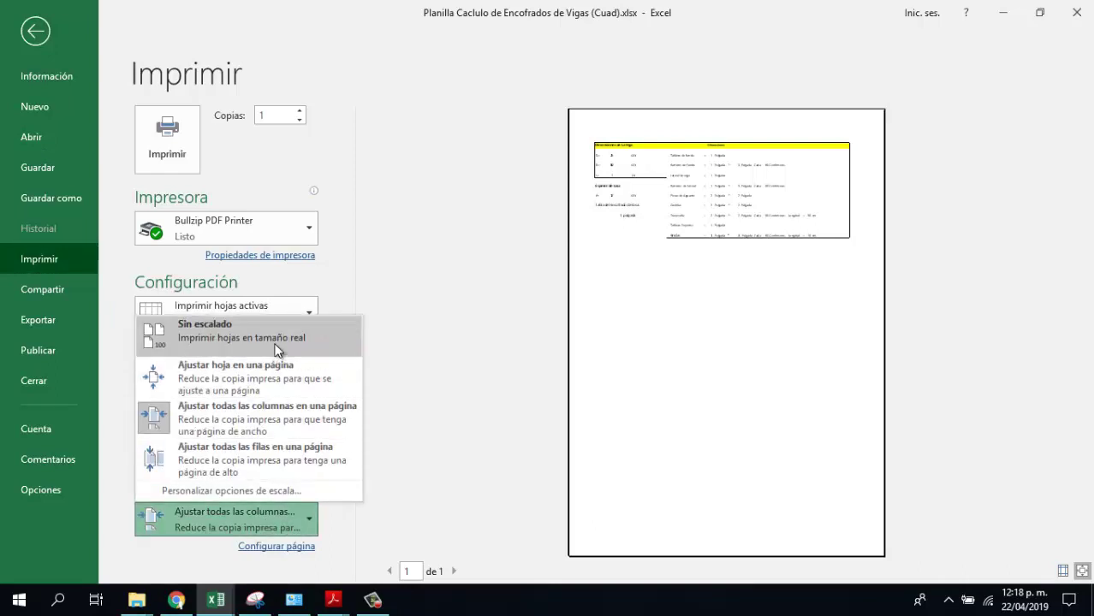
click(277, 350)
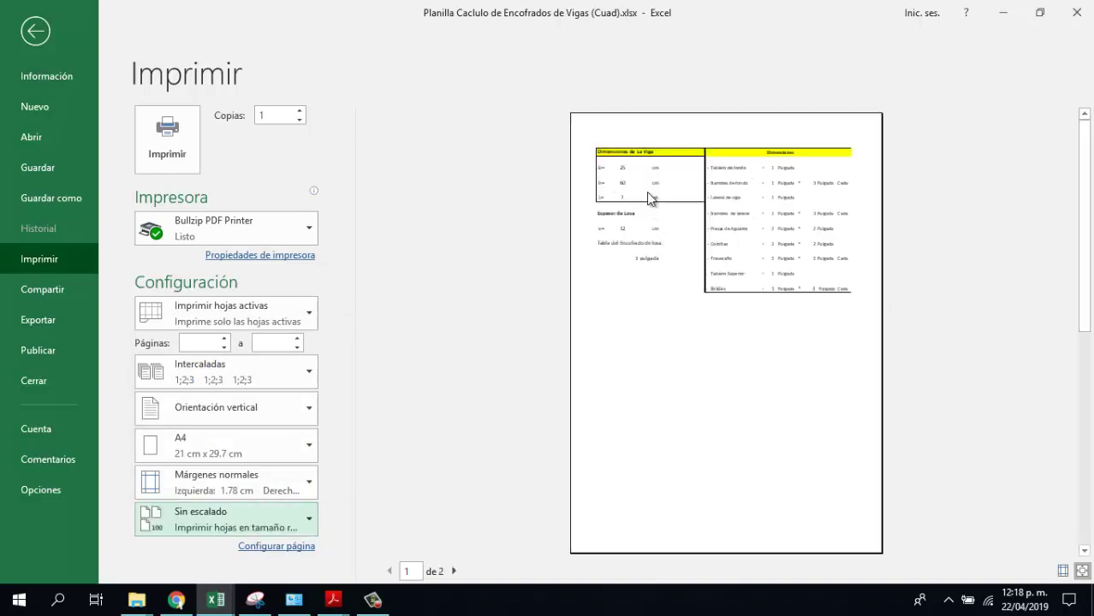
click(236, 524)
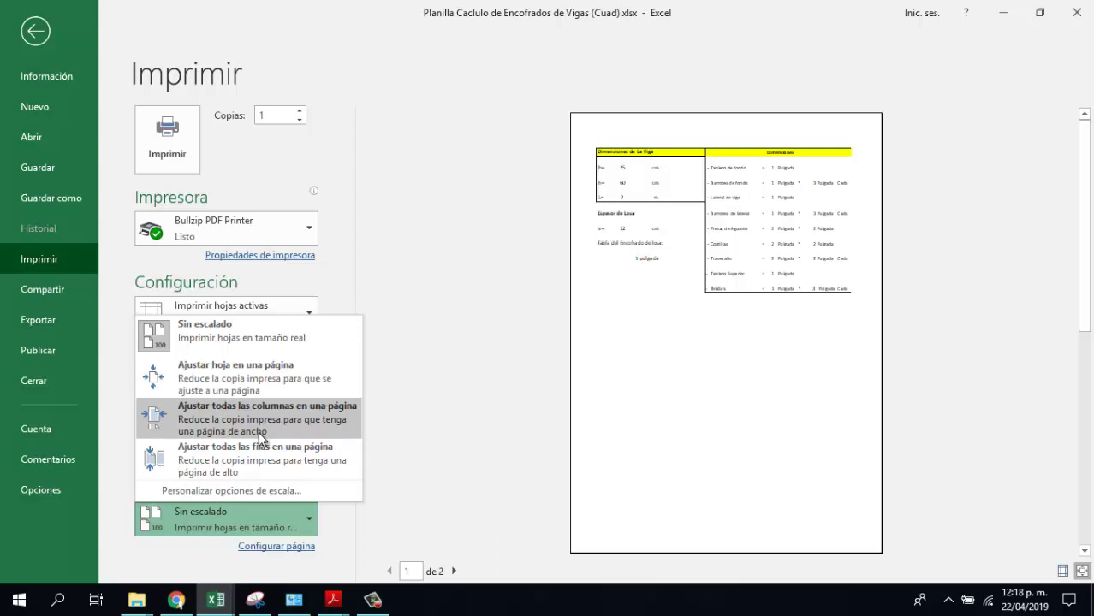
Step: Set scaling to Ajustar todas las columnas en una página after briefly trying fit all rows
click(262, 437)
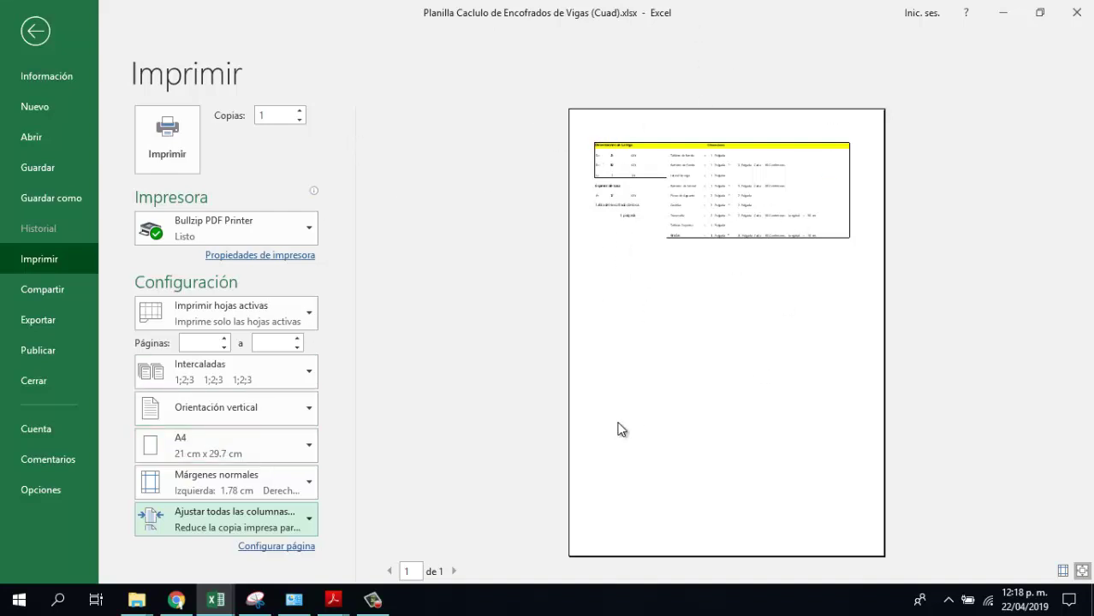
click(282, 514)
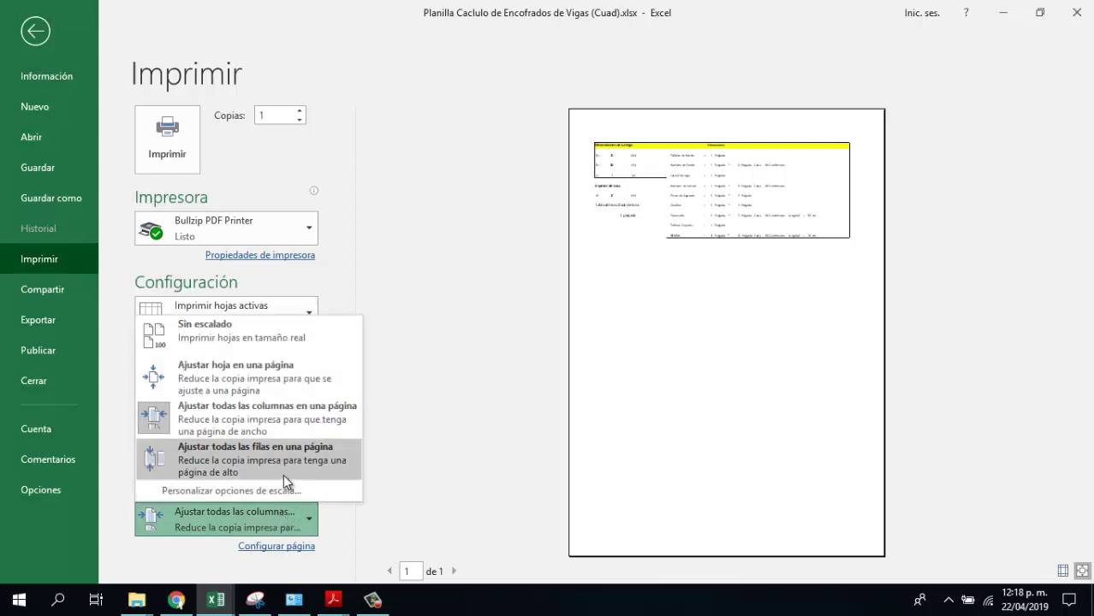
click(221, 423)
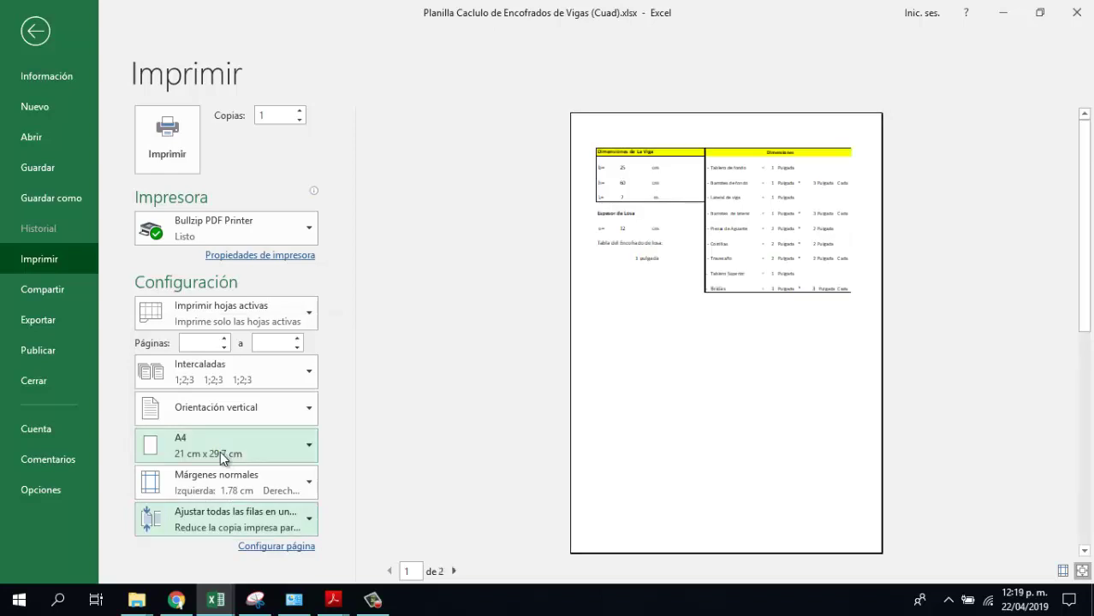
click(225, 522)
click(235, 432)
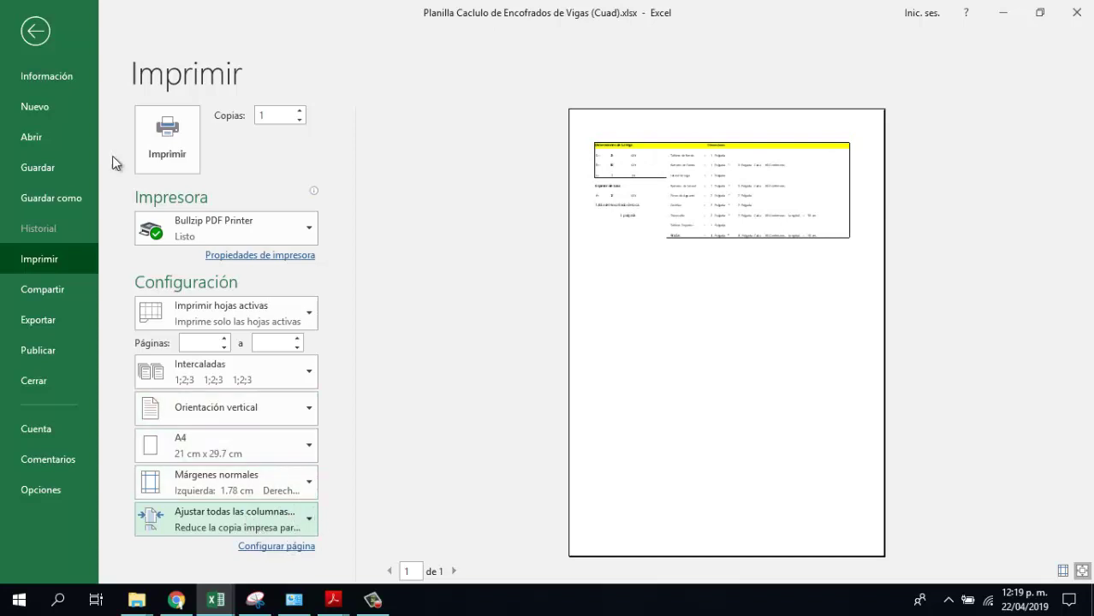
Step: Set print scope back to Imprimir hojas activas and return to the Datos de La Viga sheet
click(301, 321)
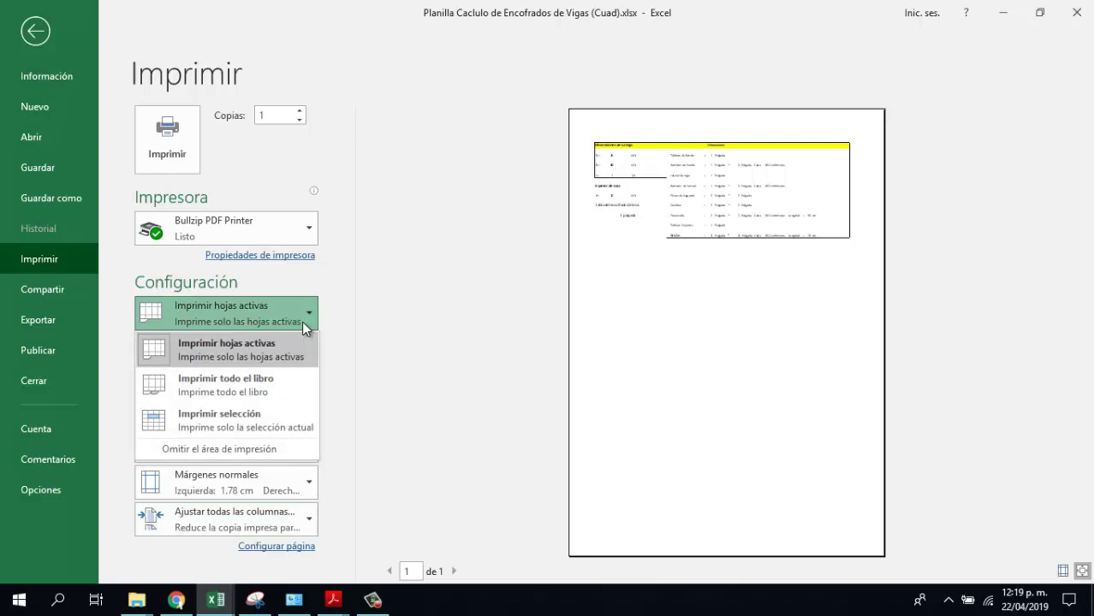
click(301, 321)
click(301, 321)
click(272, 385)
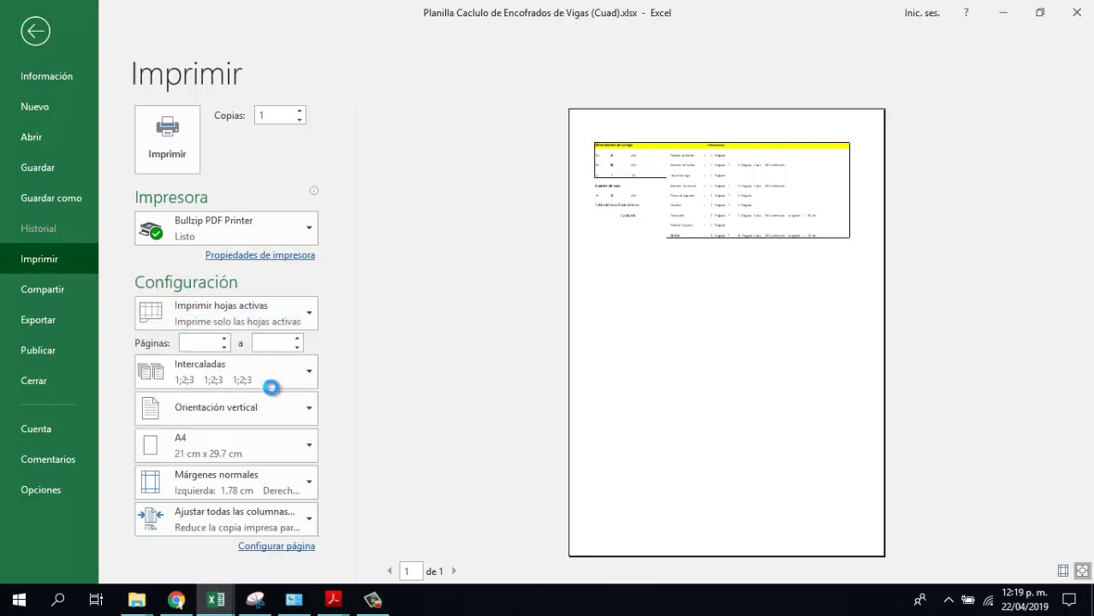
click(284, 322)
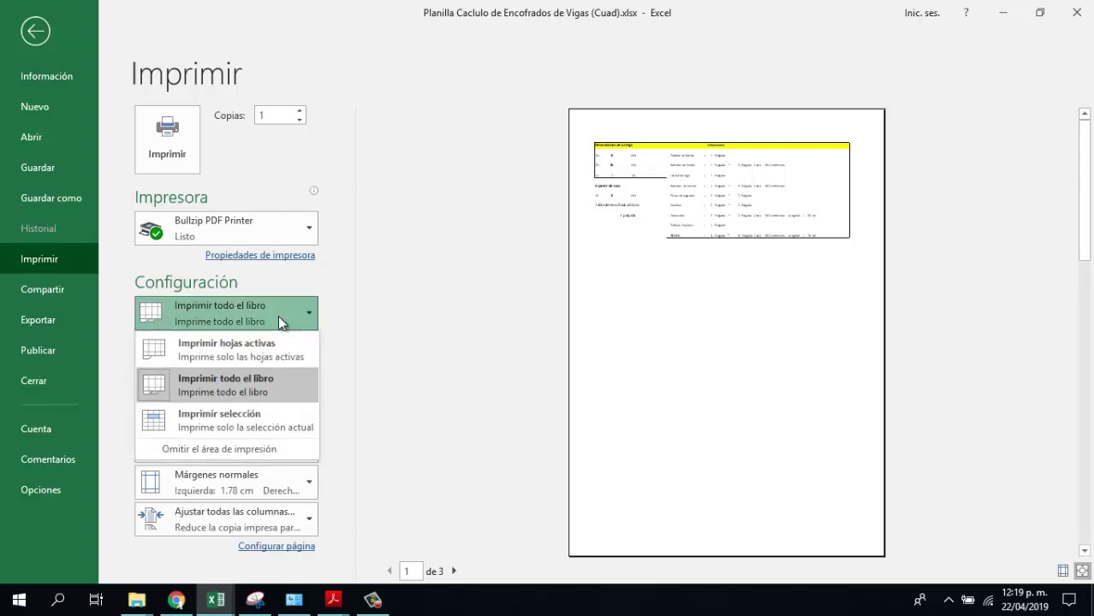
click(263, 366)
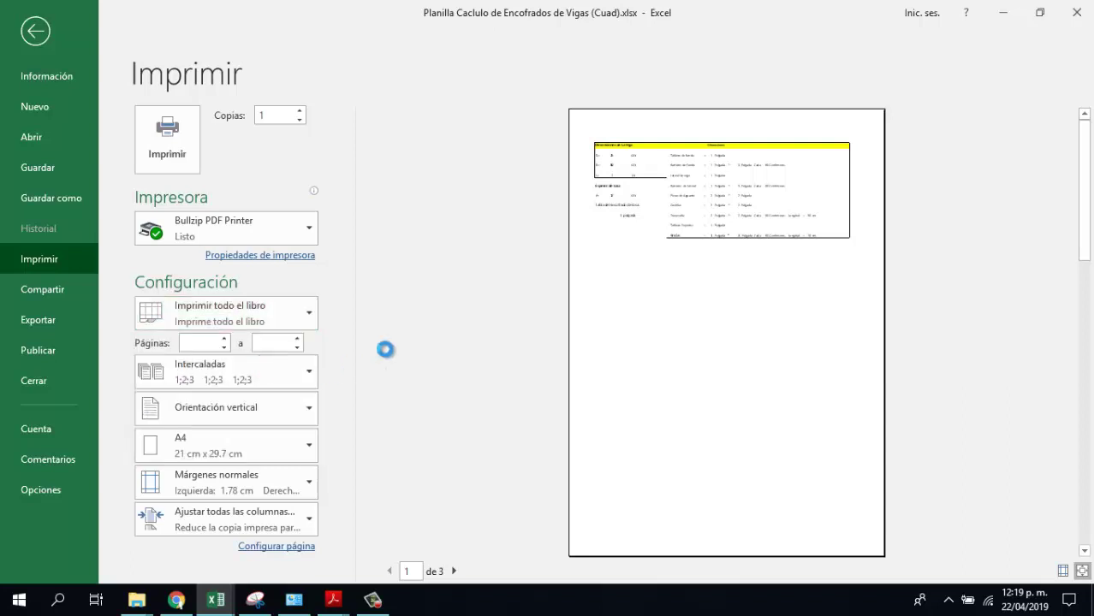
click(297, 318)
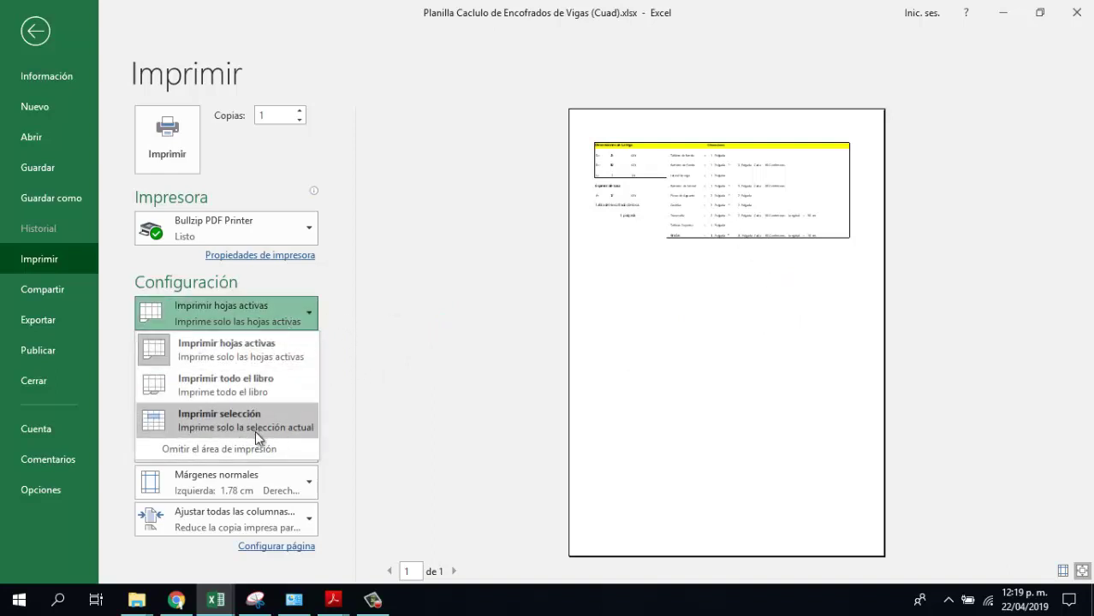
click(29, 28)
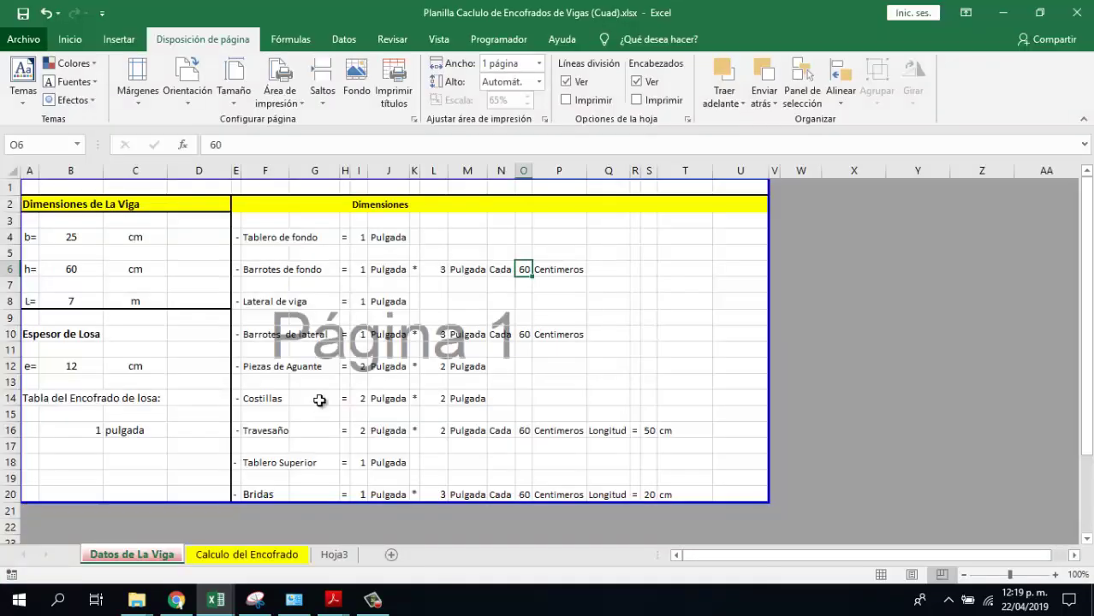
Step: Select A1:U20 and set the print screen to Imprimir selección
click(560, 403)
mouse_move(752, 486)
mouse_down()
mouse_move(71, 154)
mouse_move(26, 152)
mouse_up()
click(26, 40)
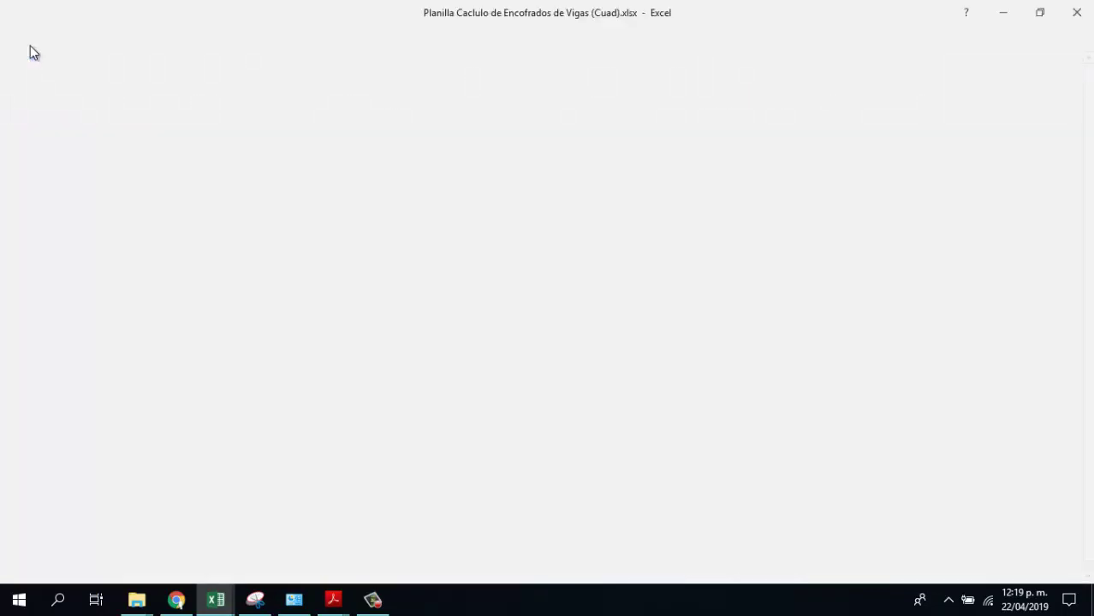
click(68, 254)
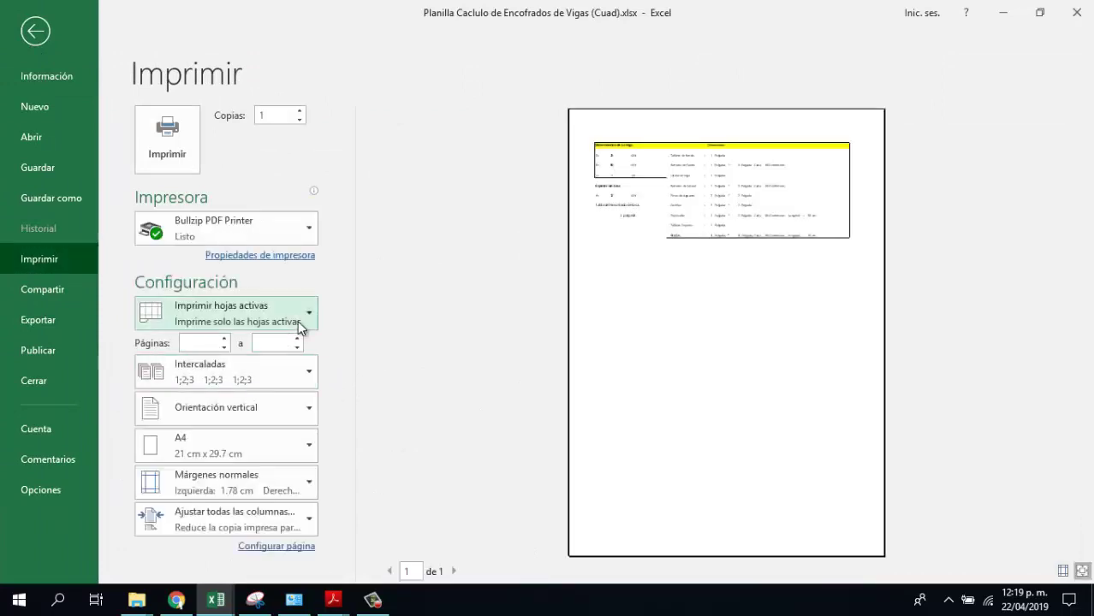
click(297, 320)
click(268, 419)
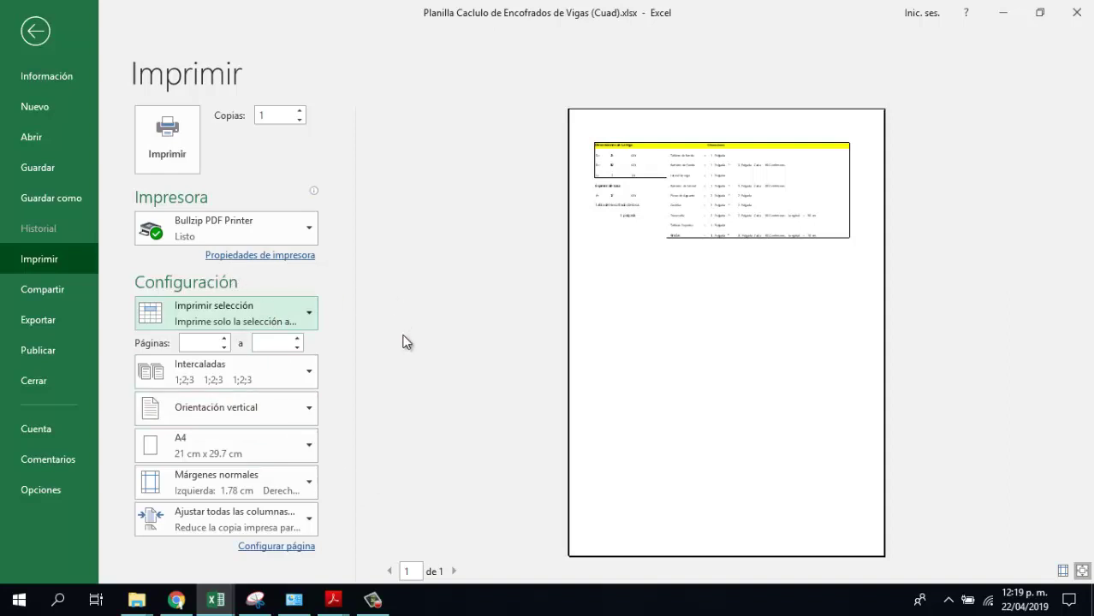
Step: Confirm Bullzip PDF Printer as the selected printer
click(309, 241)
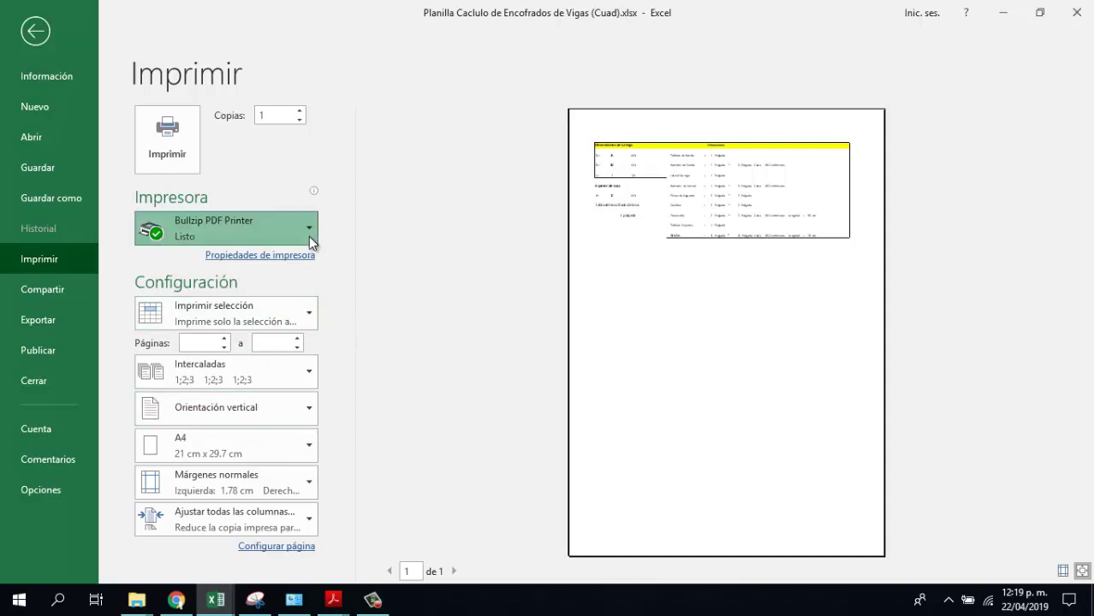
click(308, 237)
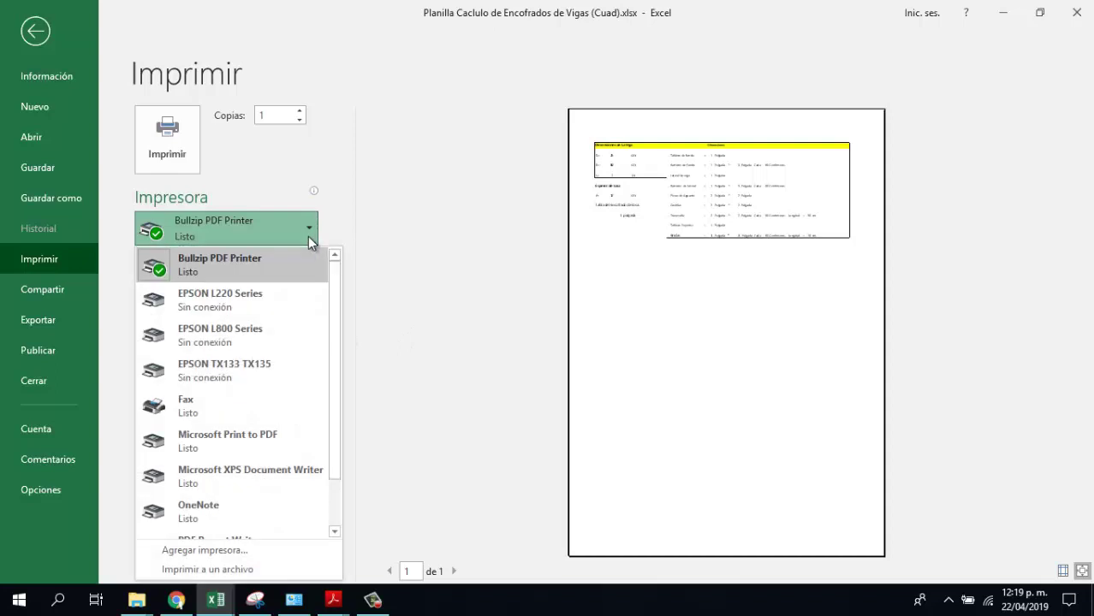
click(308, 237)
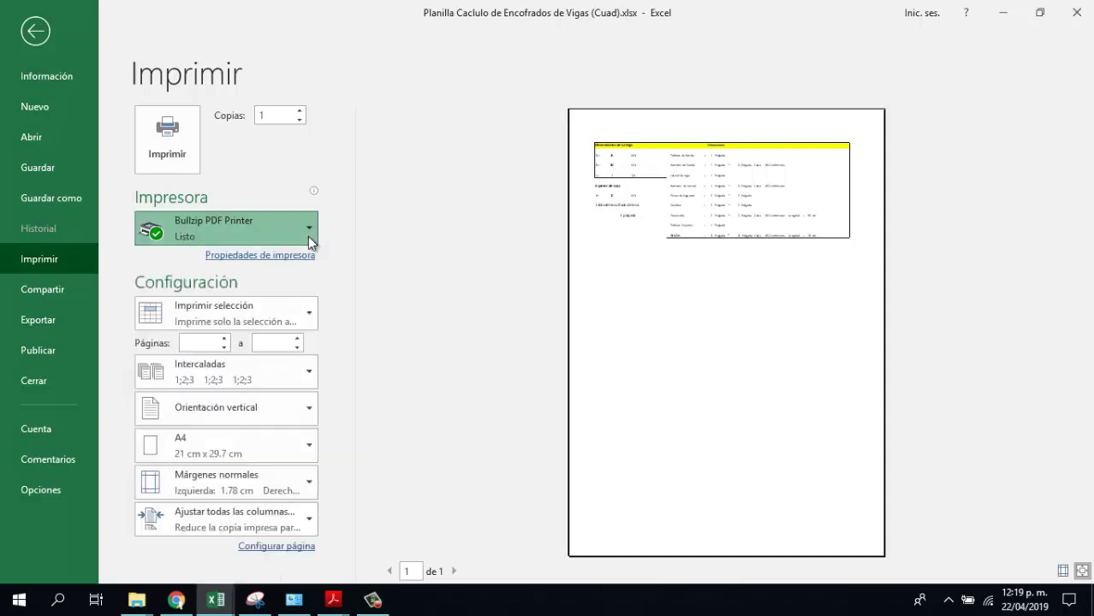
click(308, 237)
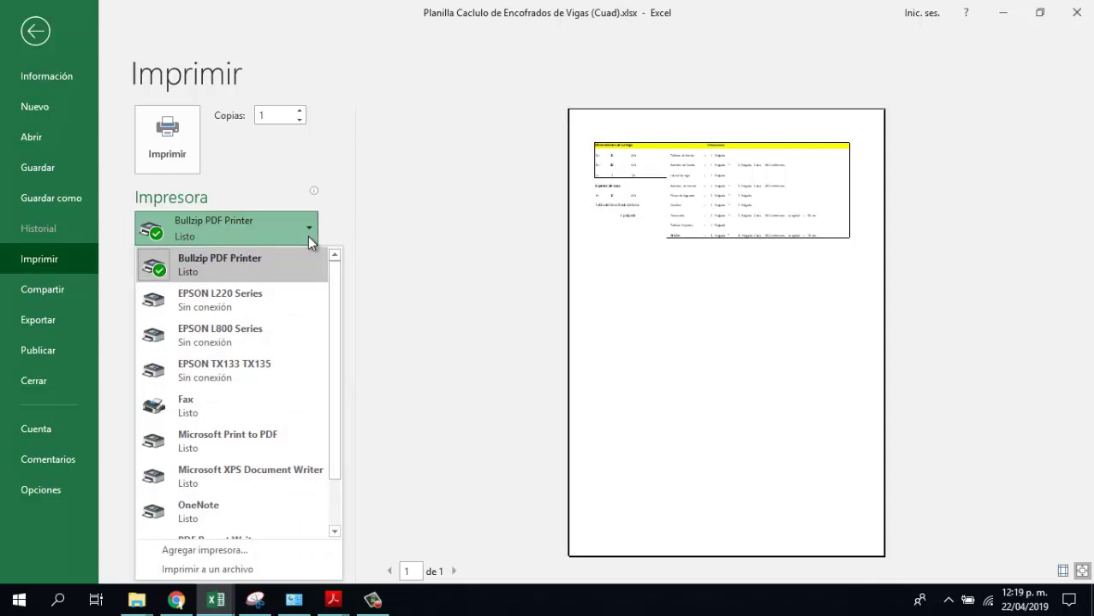
click(308, 238)
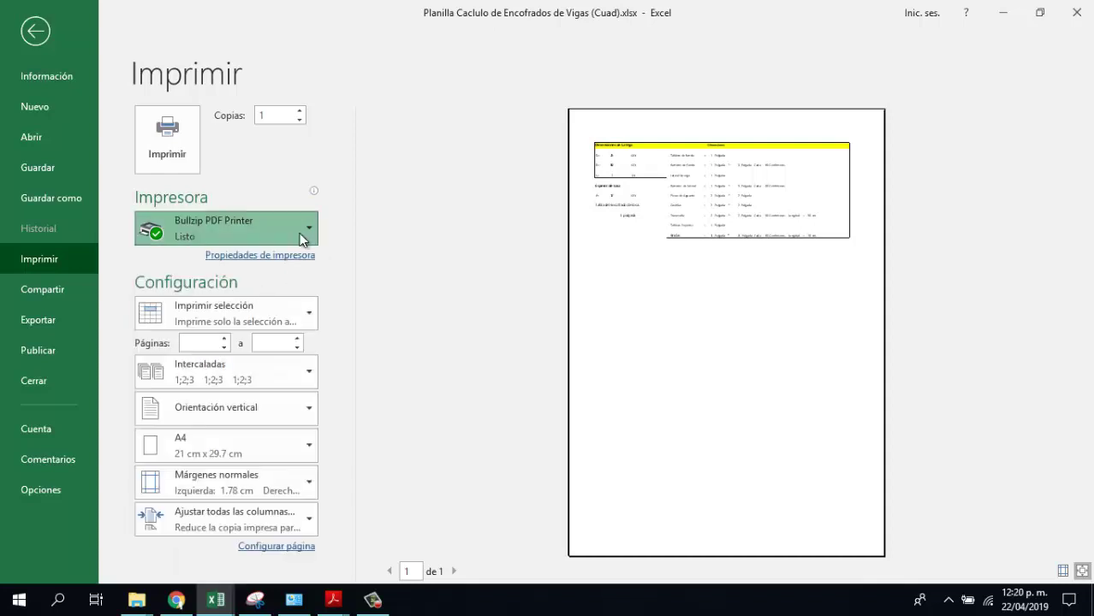
click(302, 238)
click(299, 234)
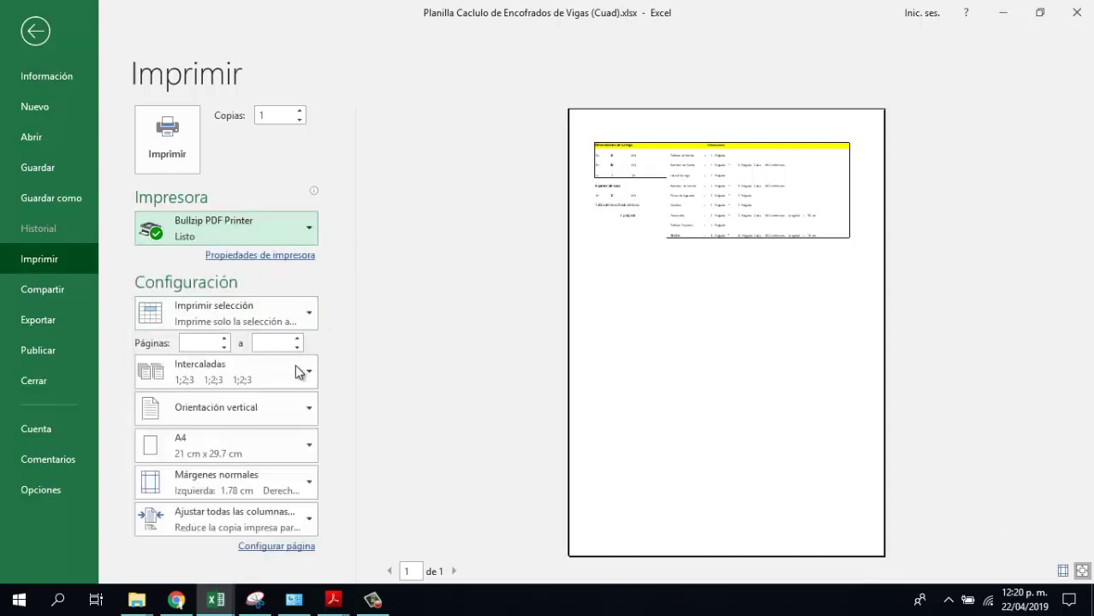
click(305, 237)
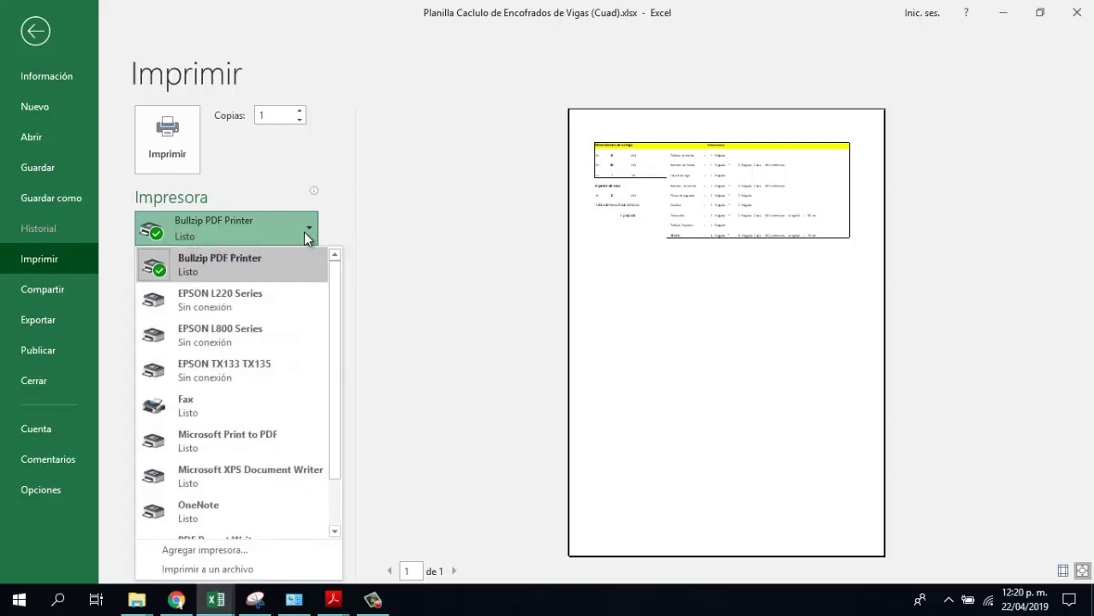
click(304, 234)
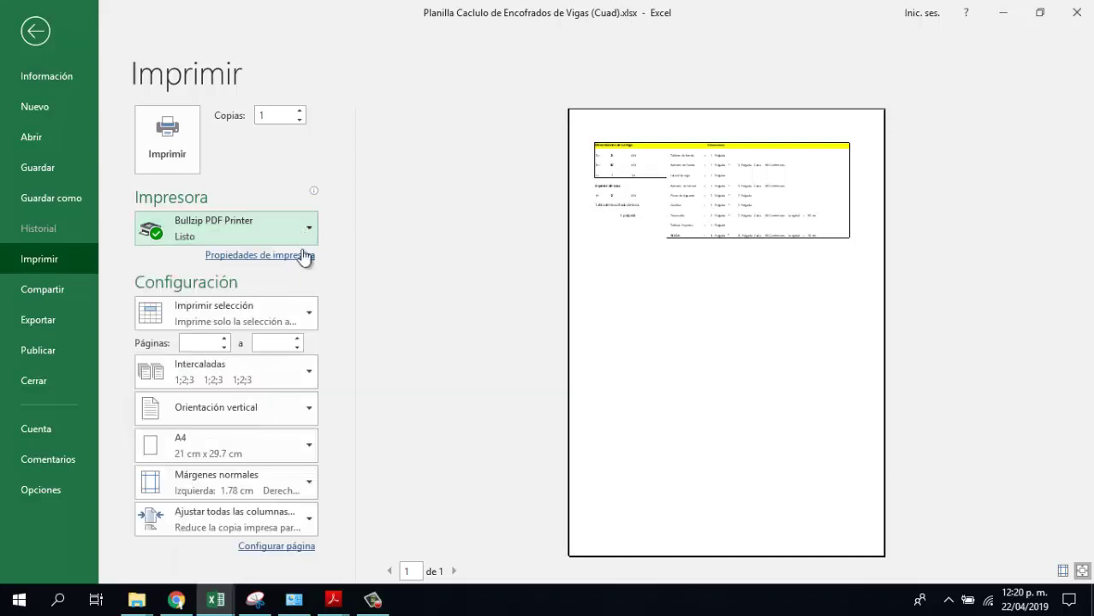
Step: Print the selection to Bullzip and browse to the PLANOS LOCALIDADES output folder
click(173, 165)
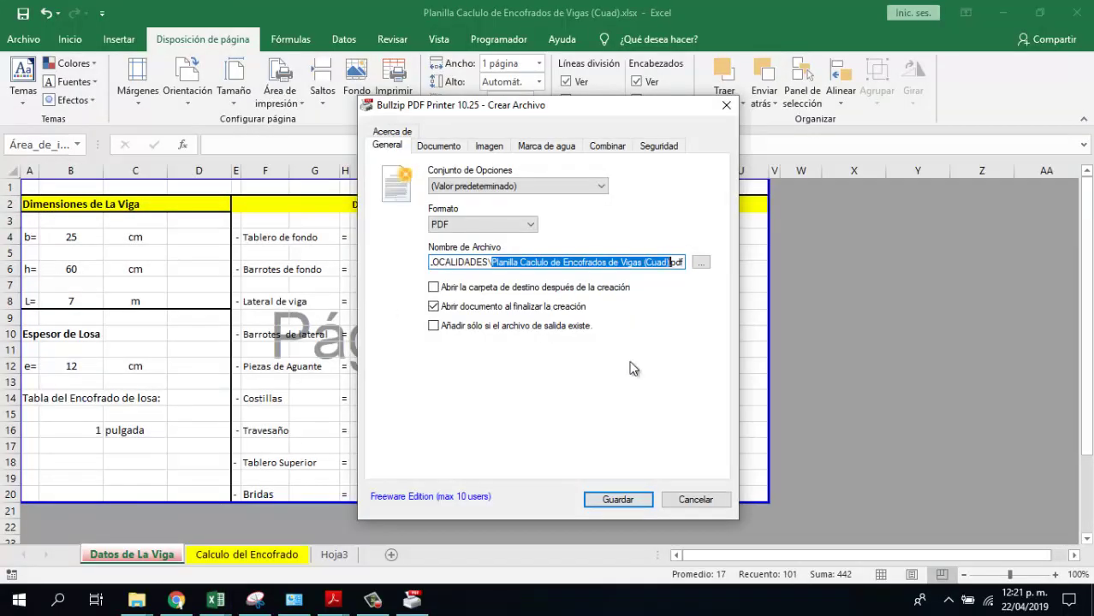
click(709, 267)
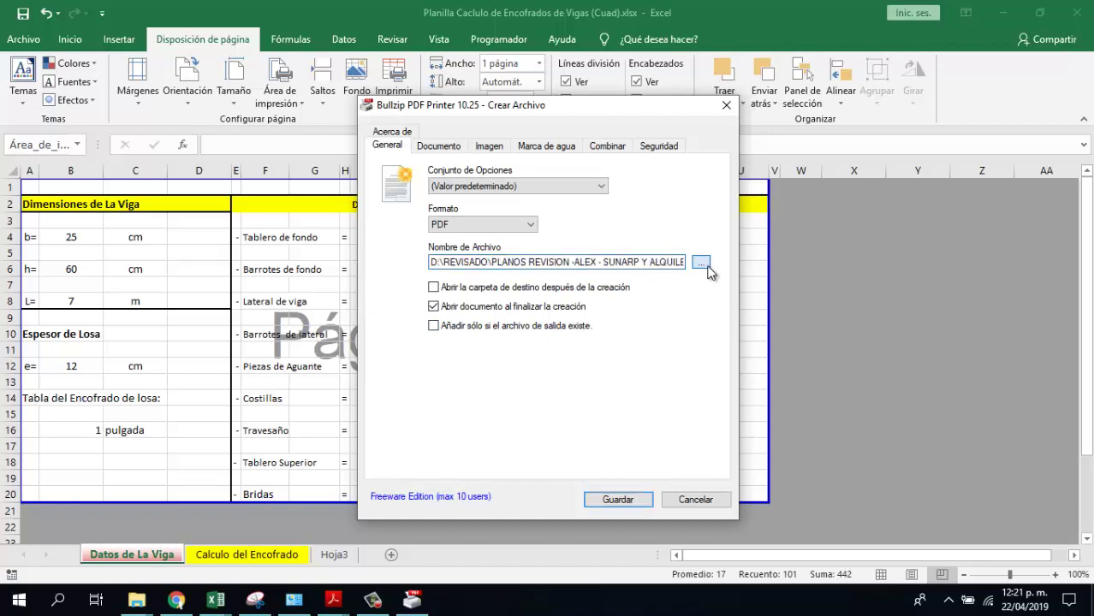
click(708, 269)
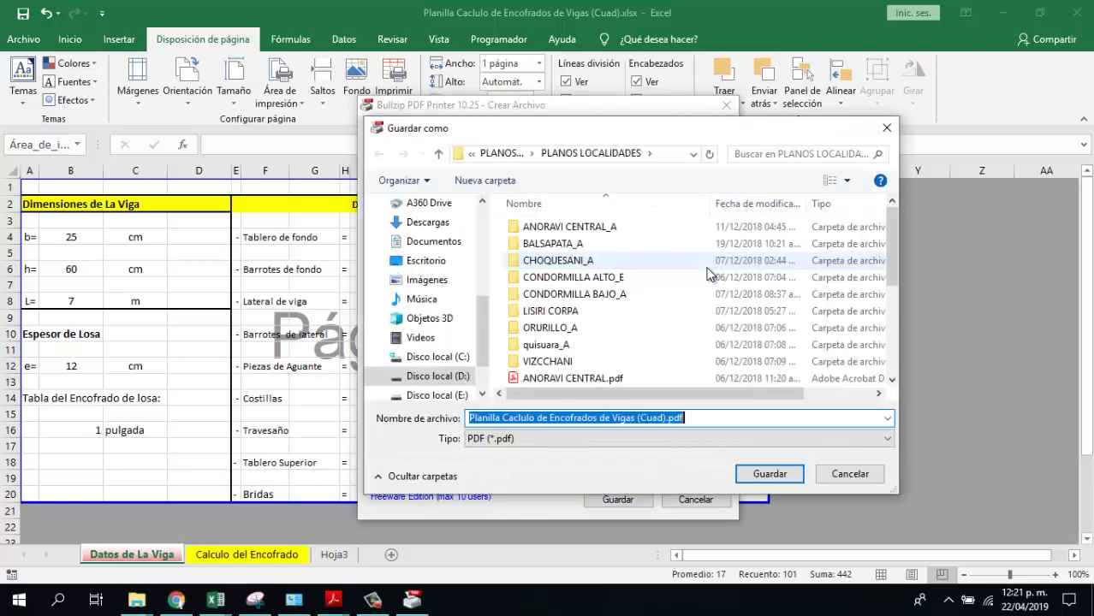
scroll(684, 283, down, 4)
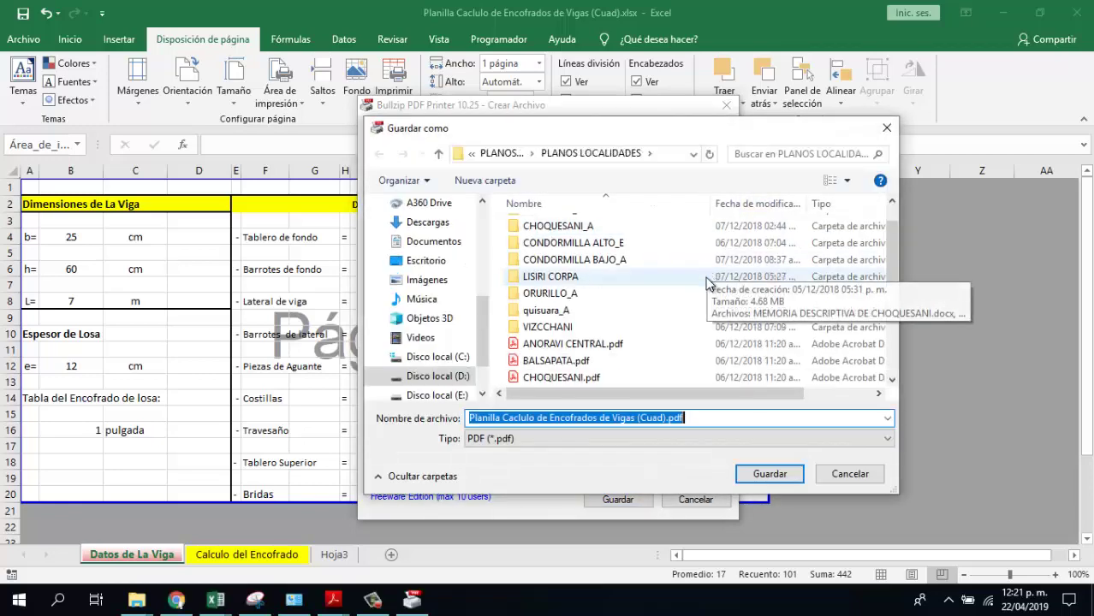
Step: Rename the output file to PRUEBA1.pdf and save it to create the PDF
click(664, 420)
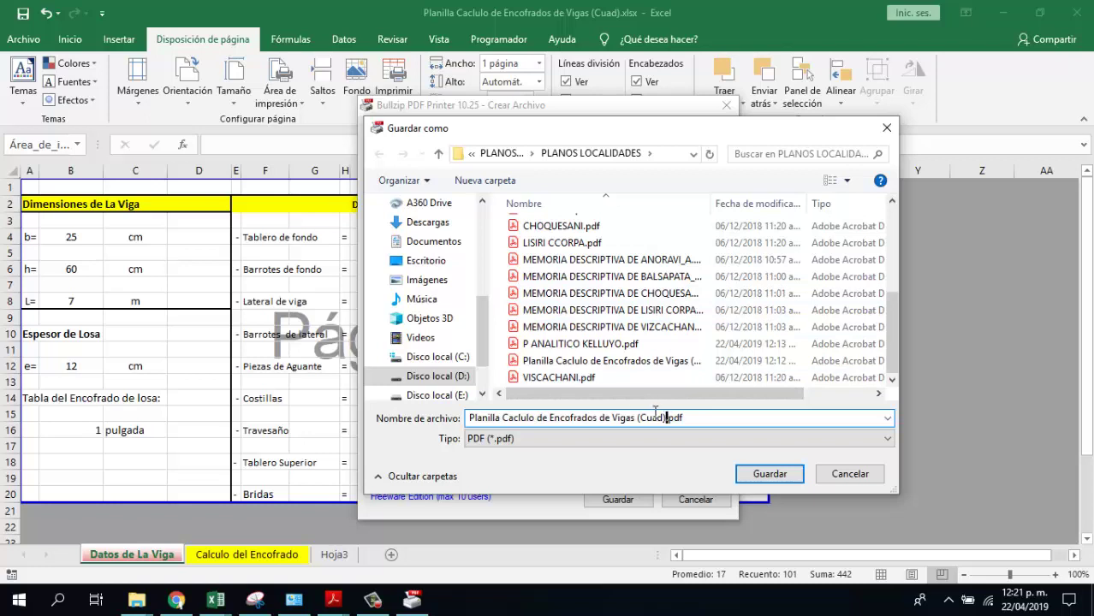
key(shift+Home)
text(P)
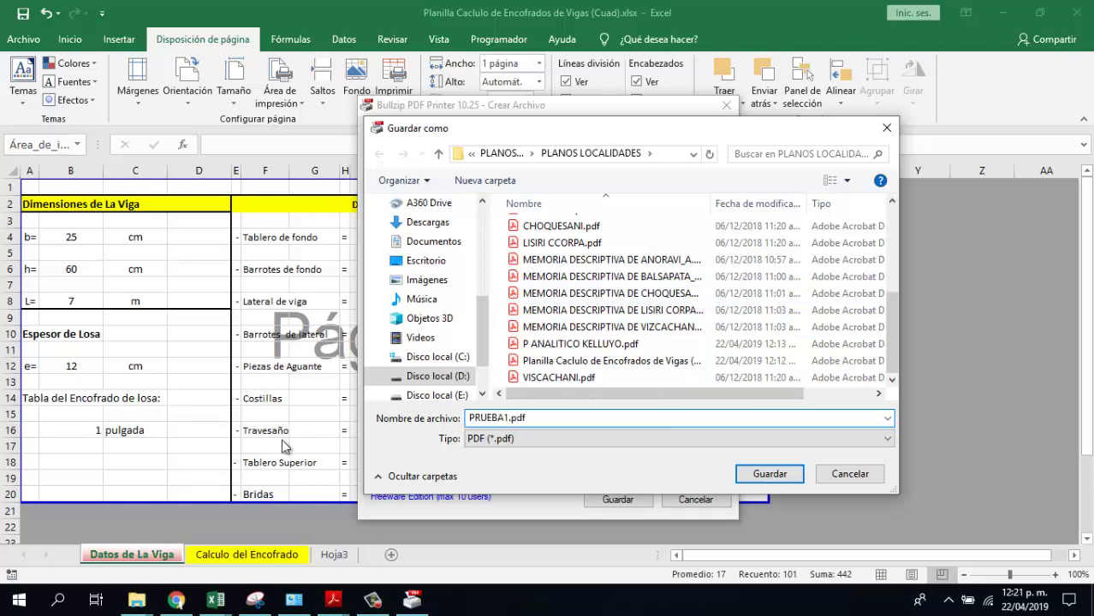
click(772, 477)
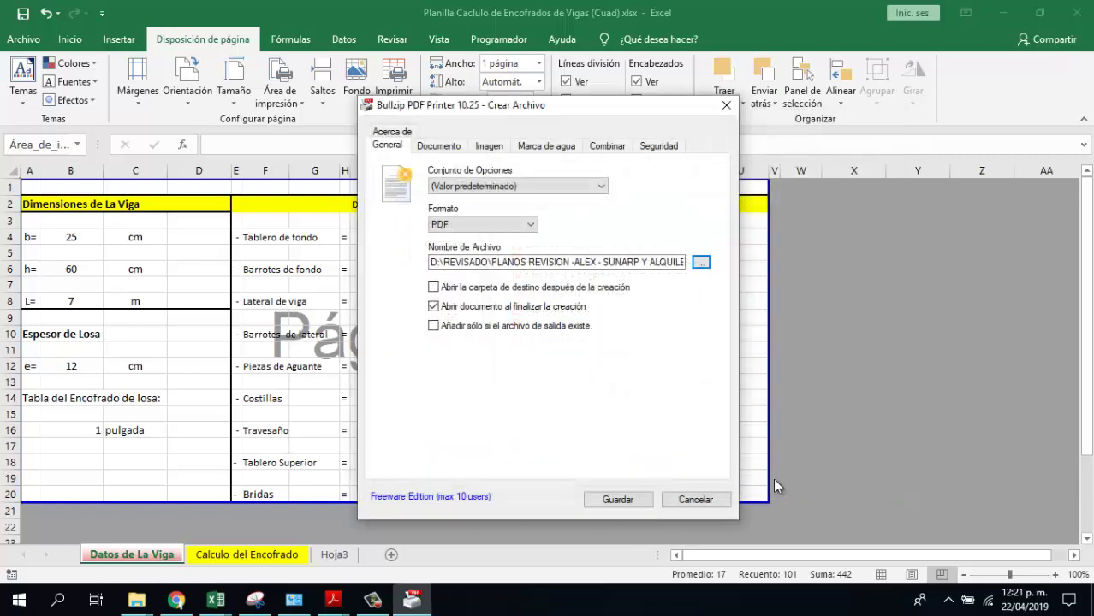
click(633, 506)
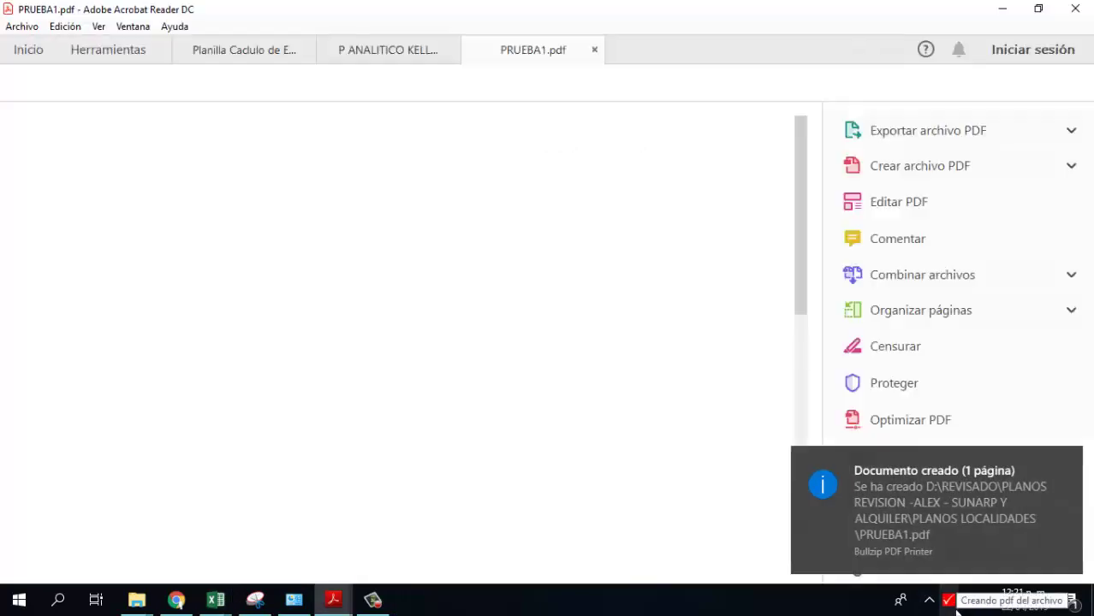
Step: Review the one-page PRUEBA1.pdf beam table in Acrobat Reader, then minimize the reader
scroll(445, 283, down, 3)
scroll(447, 332, up, 3)
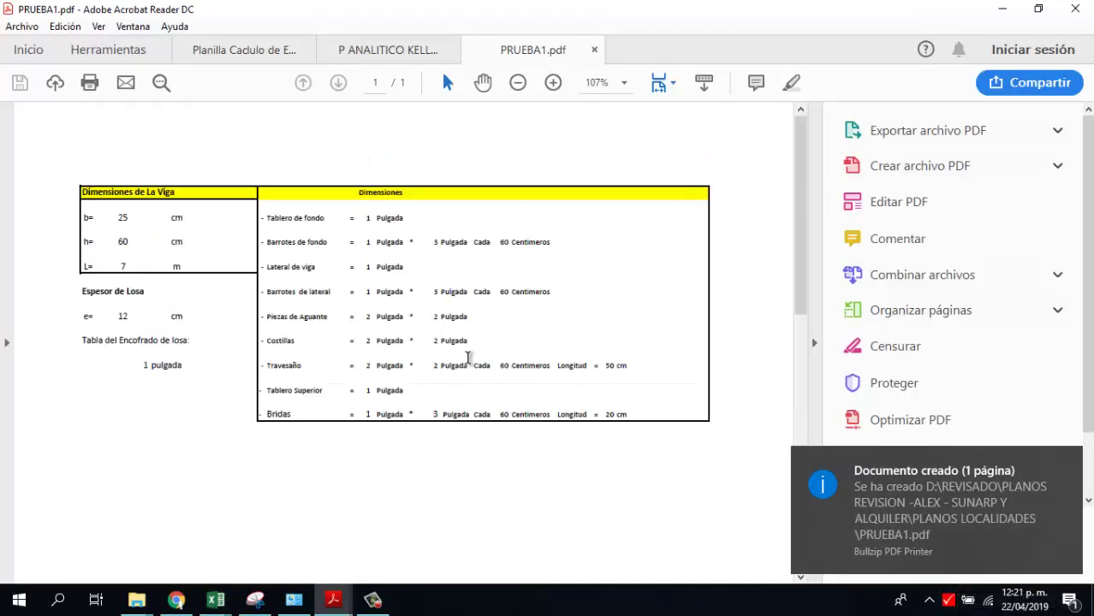
scroll(453, 342, down, 5)
scroll(478, 394, up, 5)
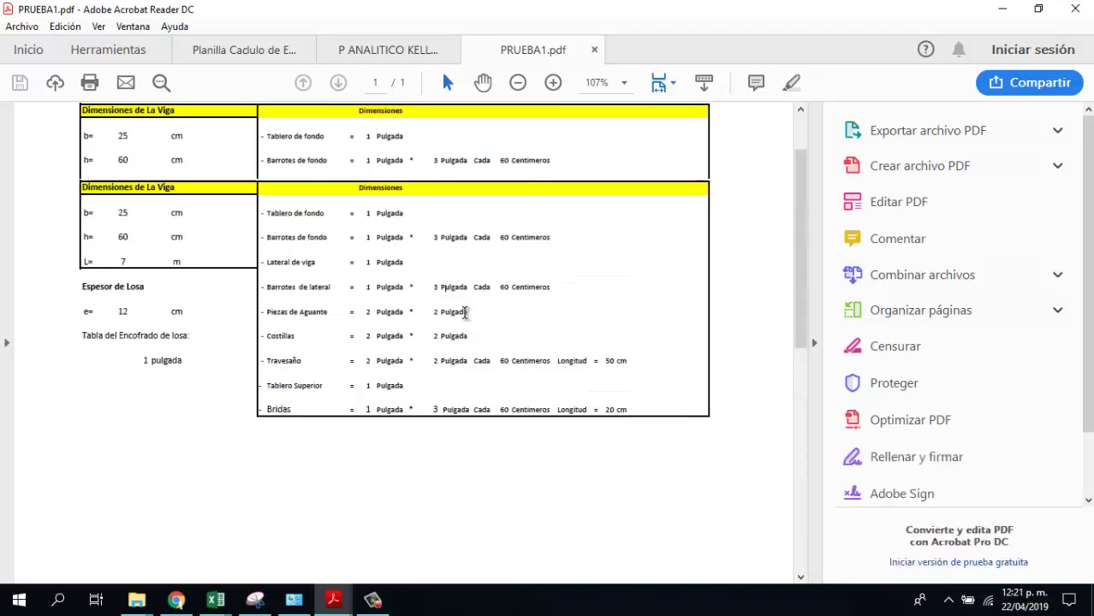
click(1002, 10)
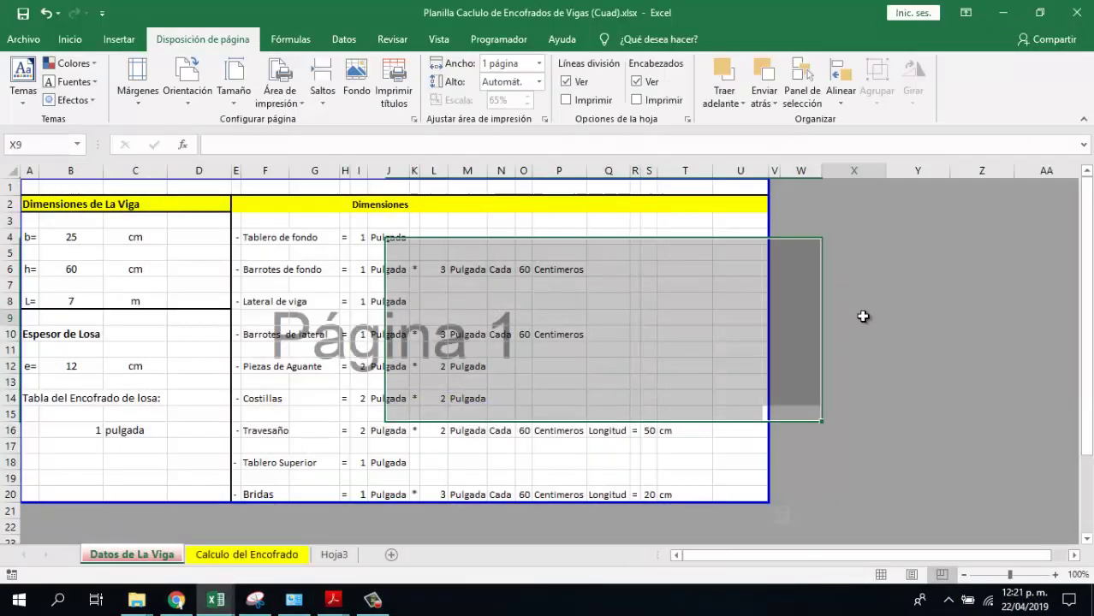
Step: Bring the P ANALITICO budget workbook to the front from the taskbar Excel previews
scroll(415, 347, down, 5)
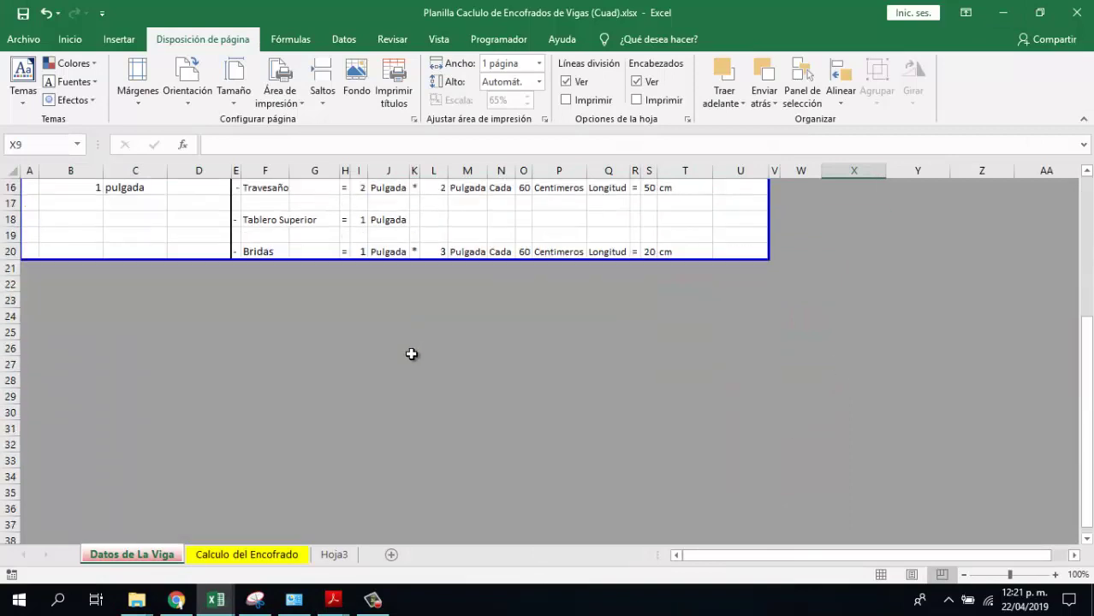
scroll(410, 354, up, 5)
mouse_move(216, 599)
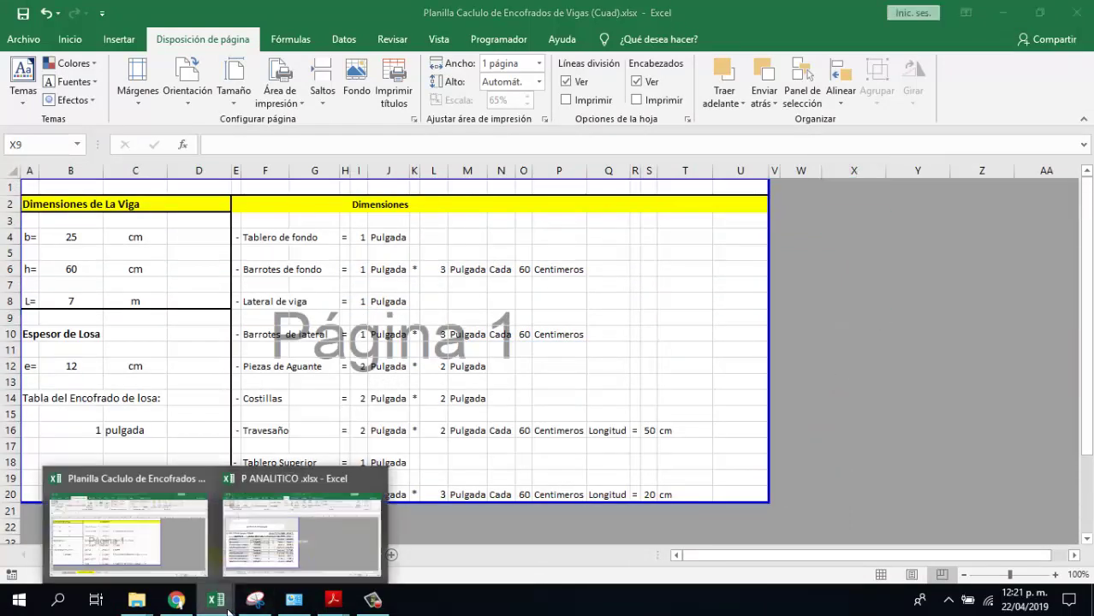
click(263, 566)
click(657, 374)
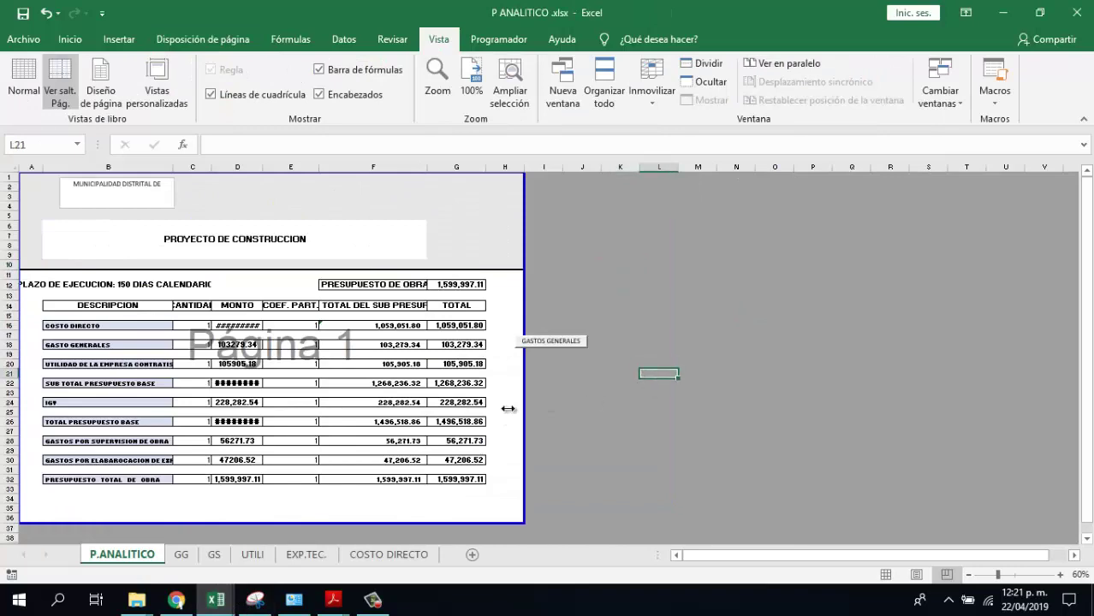
scroll(354, 438, down, 4)
scroll(359, 408, up, 4)
Step: On the Vista tab, switch the sheet to Normal and back to Ver salt. Pág. preview
click(478, 40)
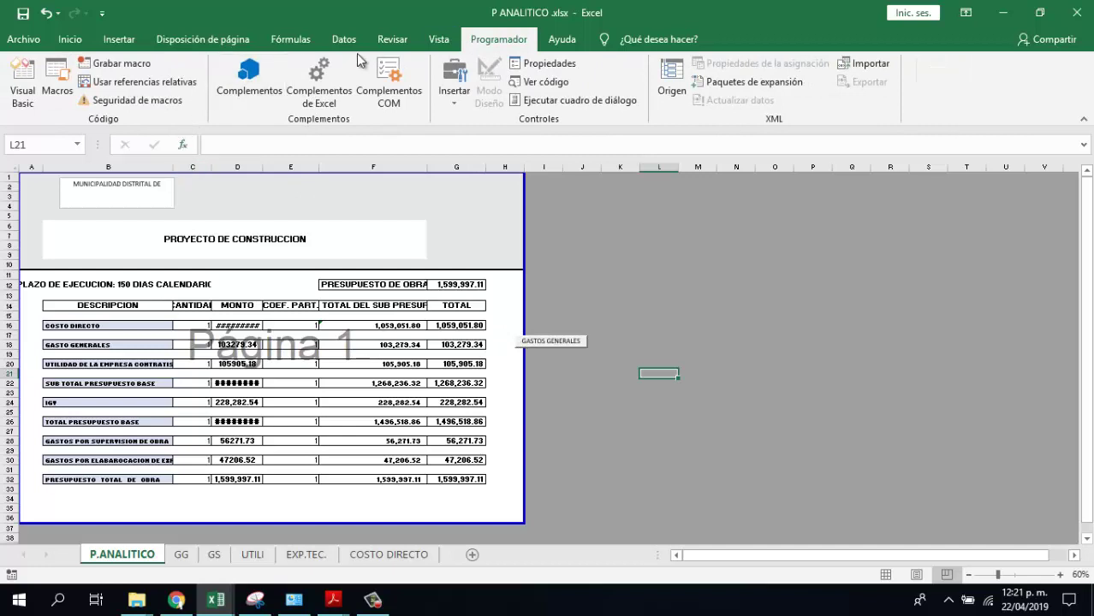
click(432, 35)
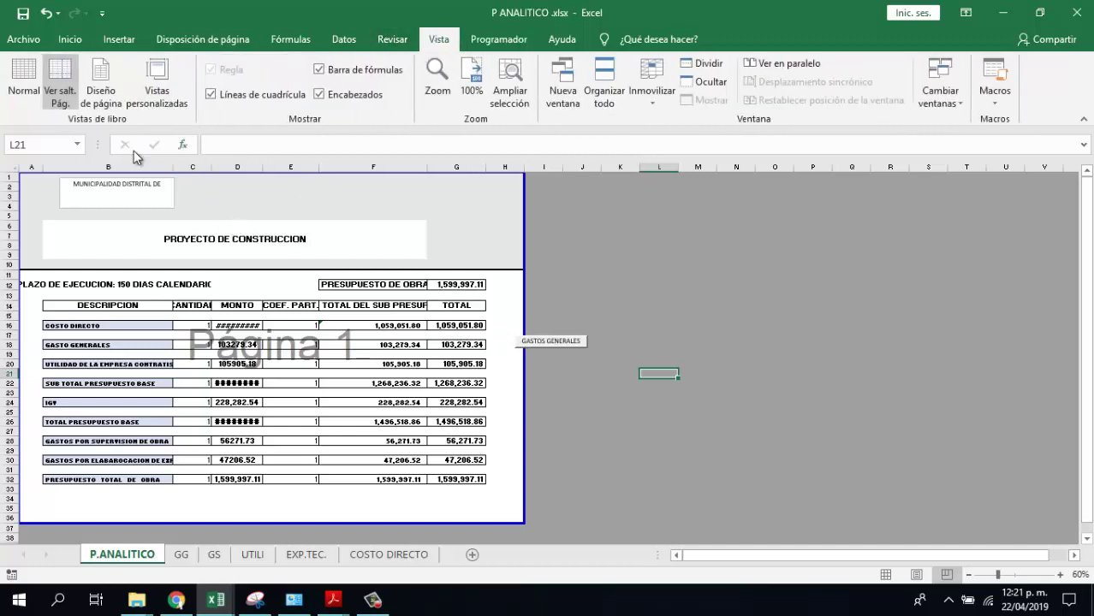
click(40, 90)
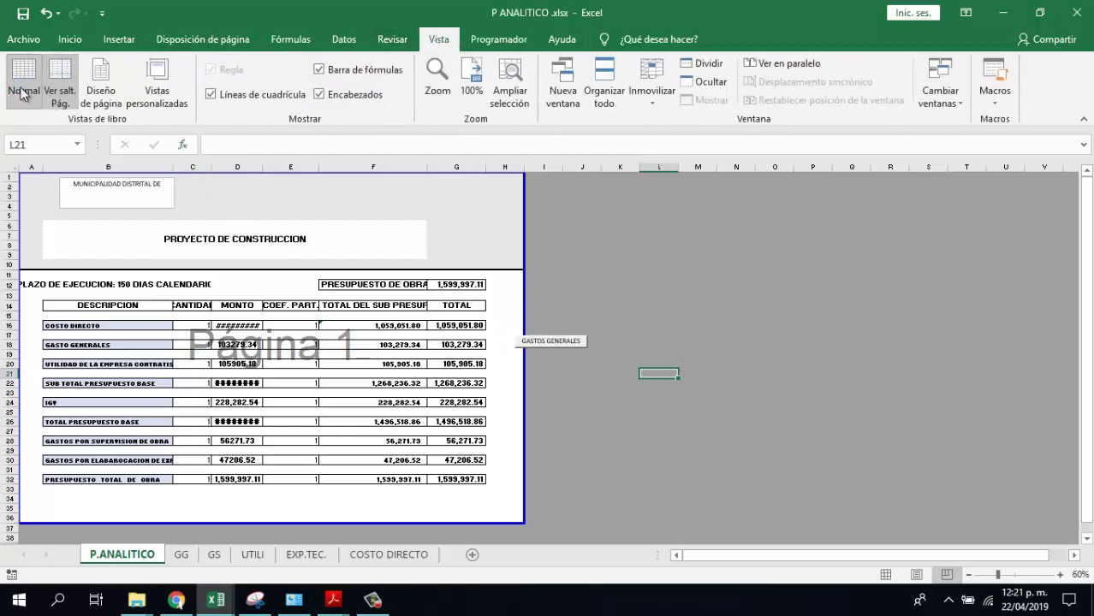
click(45, 88)
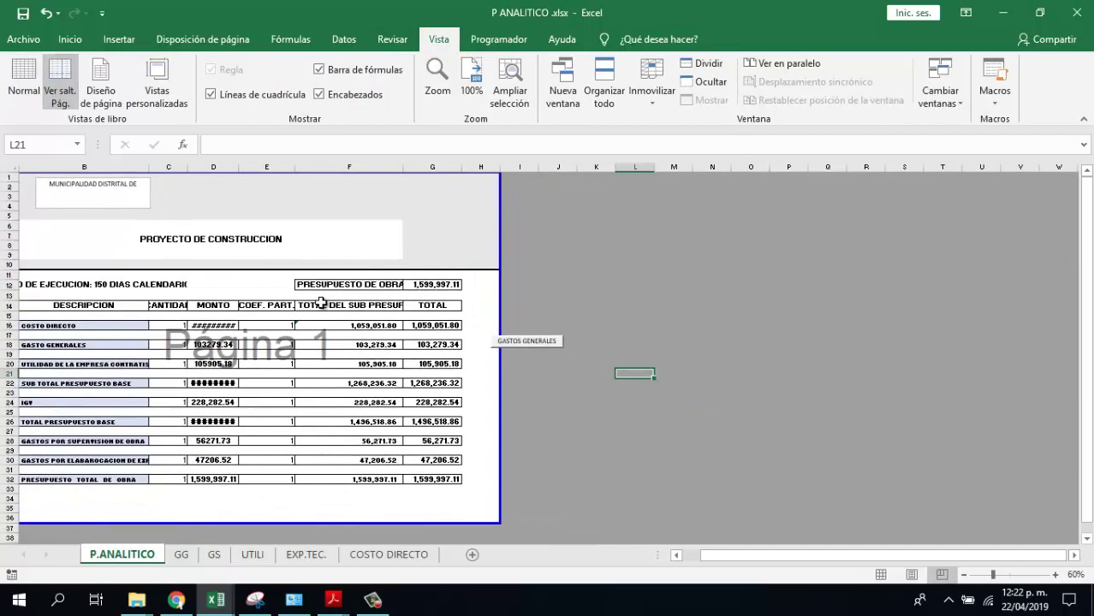
Step: Set the P.ANALITICO sheet's page orientation to Horizontal (landscape) via Disposición de página
click(203, 39)
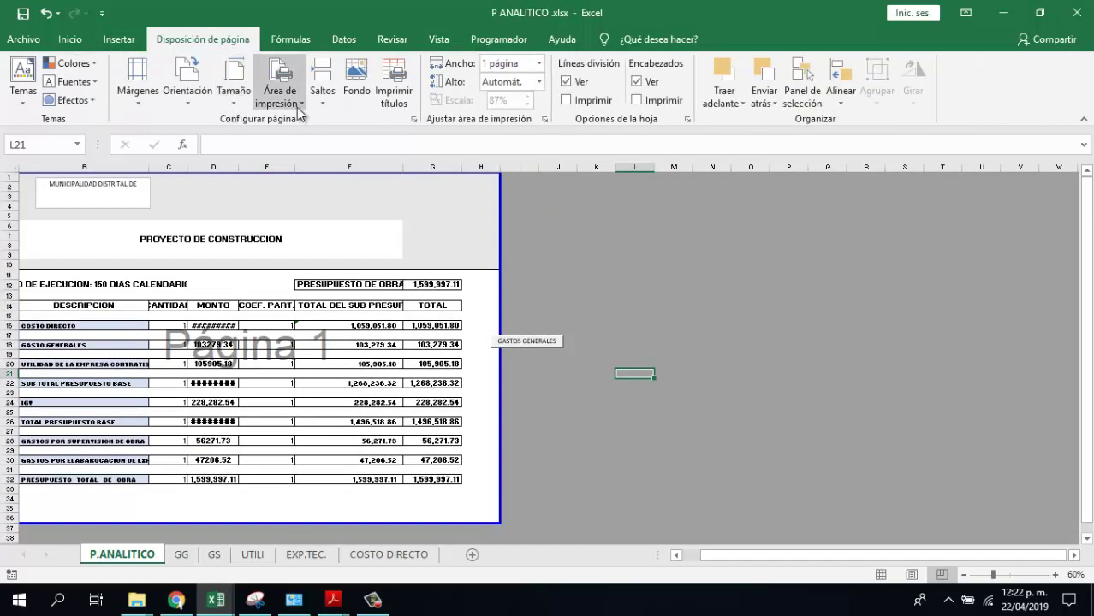
click(232, 103)
click(229, 105)
click(188, 101)
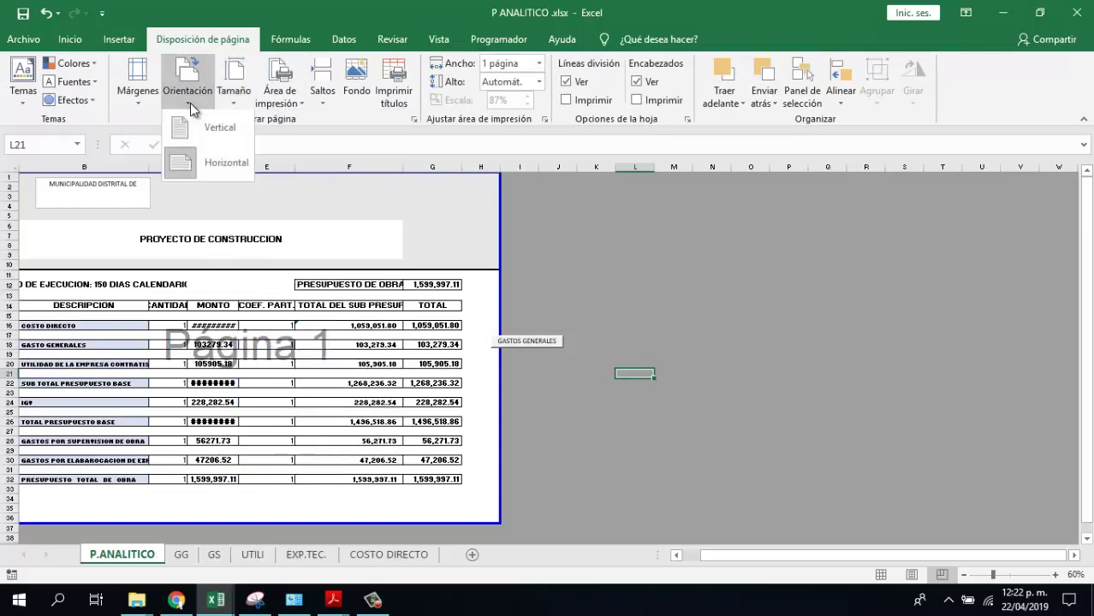
click(221, 165)
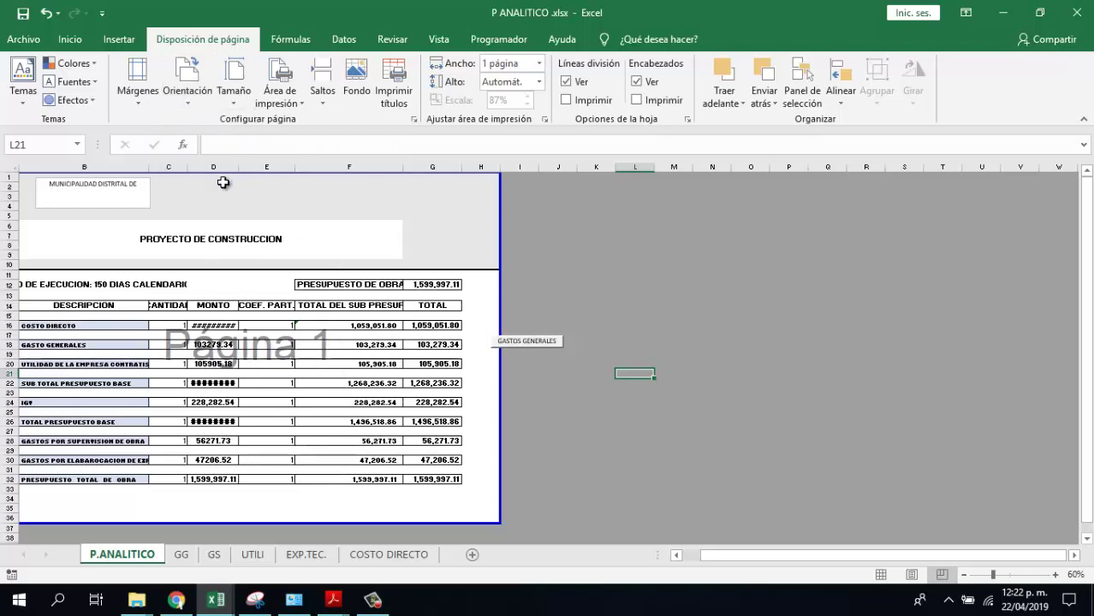
click(36, 47)
Step: Set print scaling to Ajustar todas las columnas en una página, keeping Imprimir hojas activas
click(63, 271)
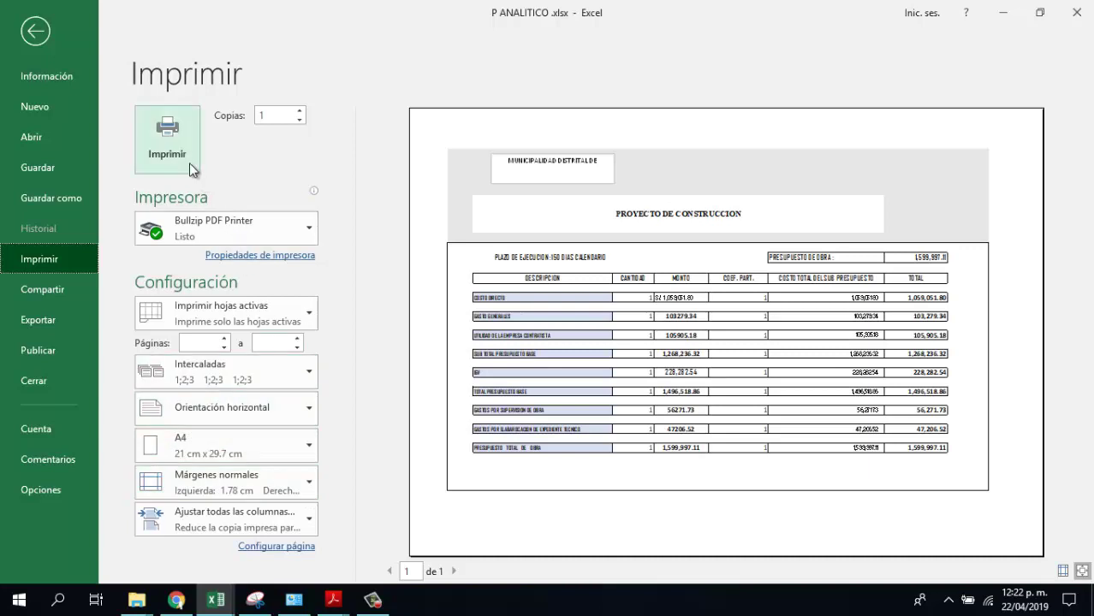
click(279, 519)
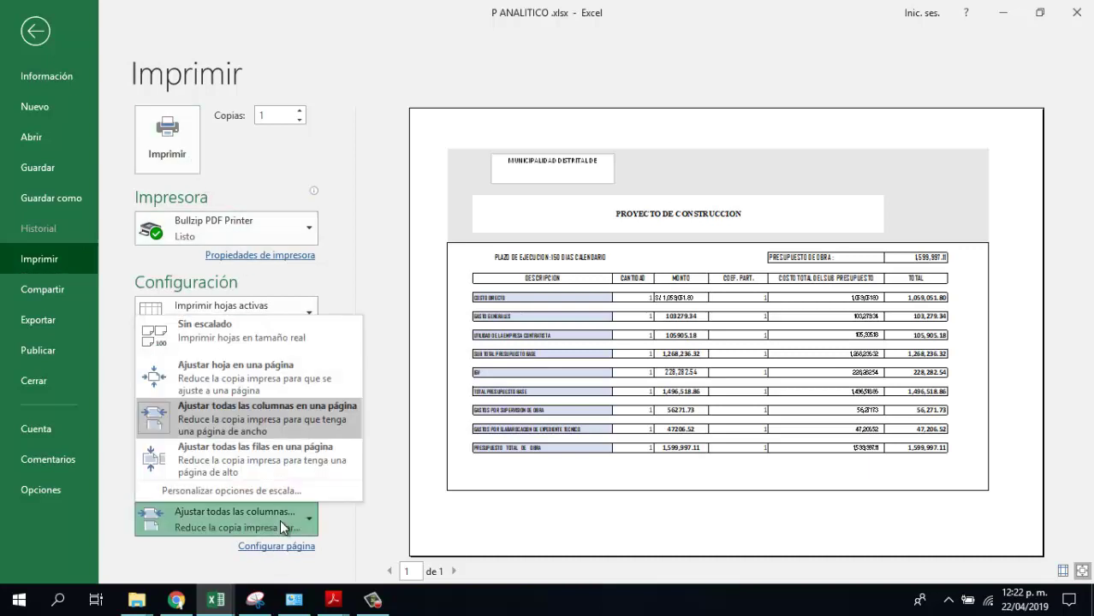
click(280, 385)
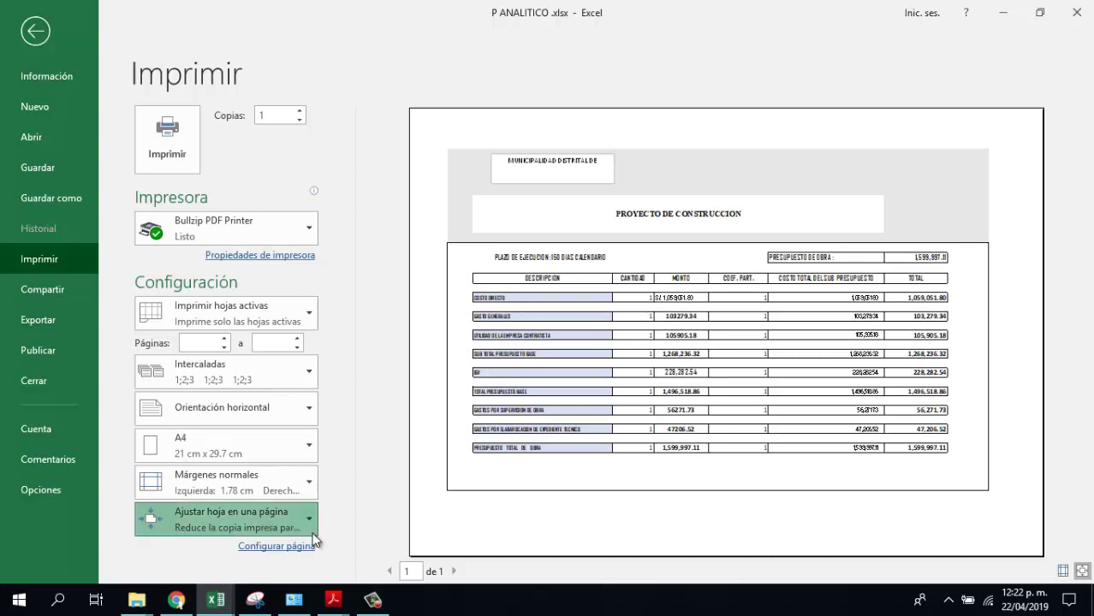
click(313, 527)
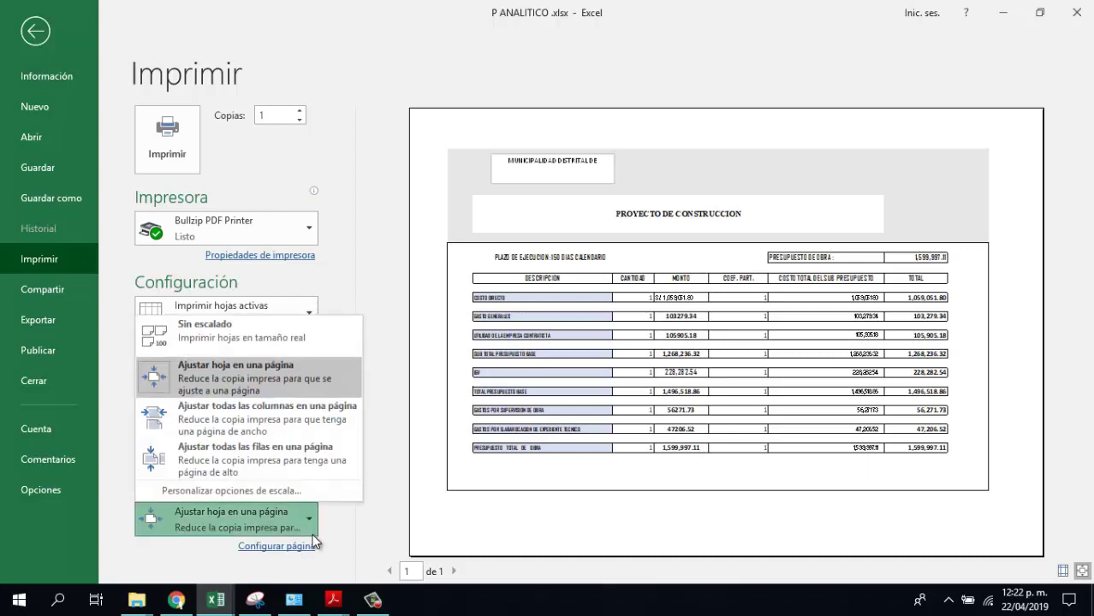
click(301, 446)
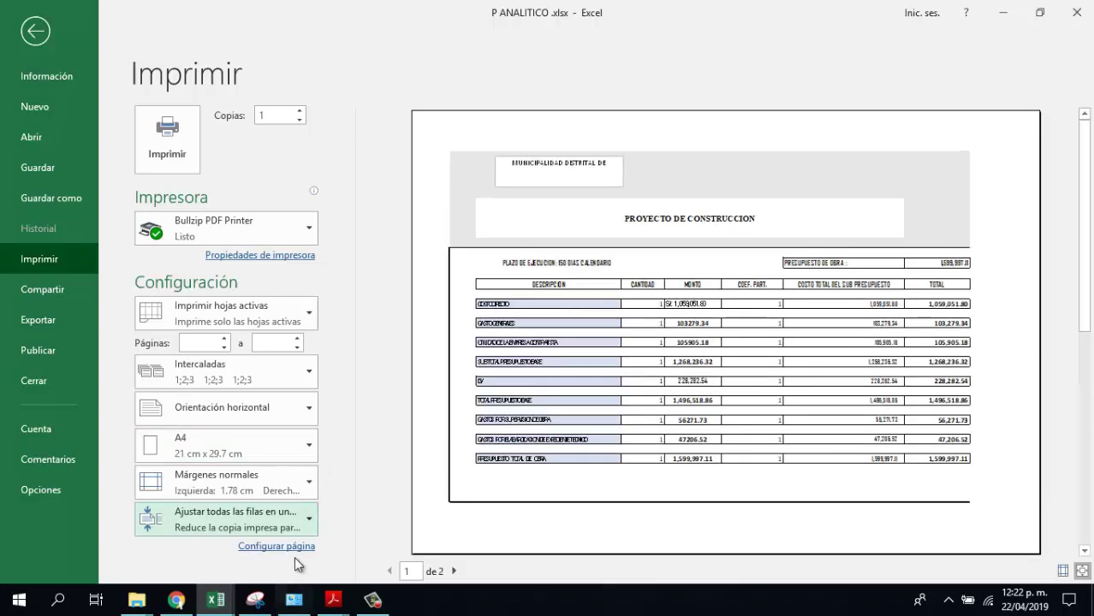
click(296, 526)
click(278, 438)
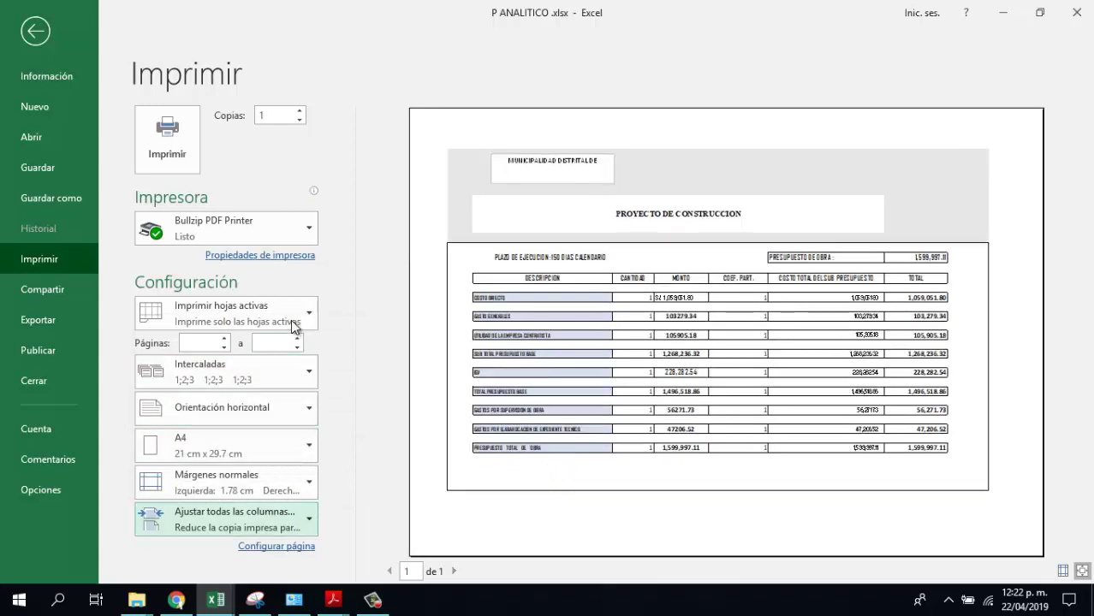
click(291, 320)
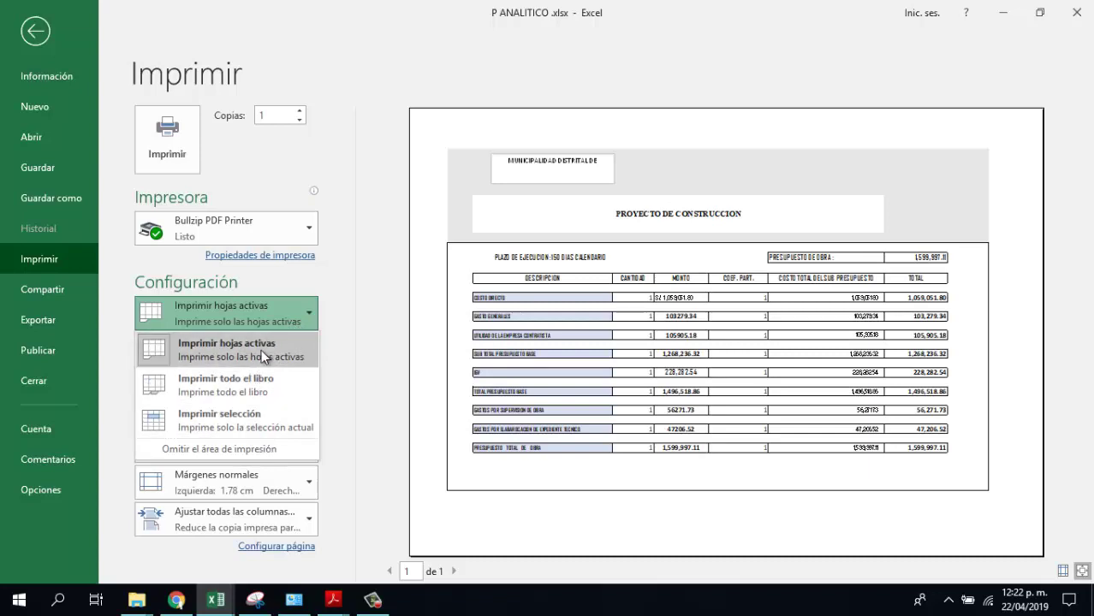
click(329, 194)
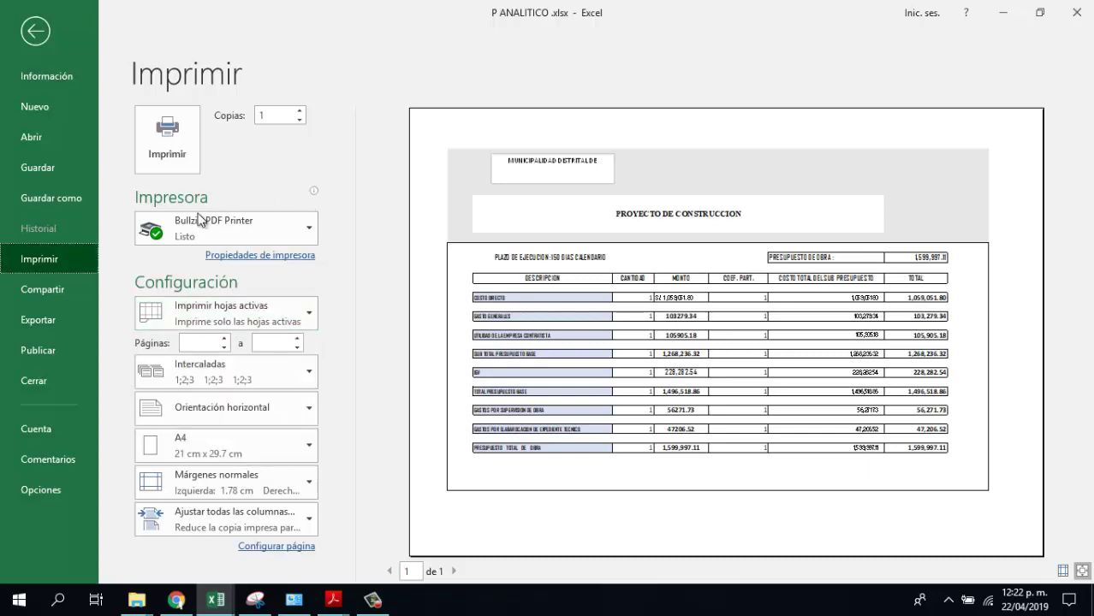
Step: Print the budget sheet to Bullzip, saving it as P ANALITICO.pdf
click(171, 155)
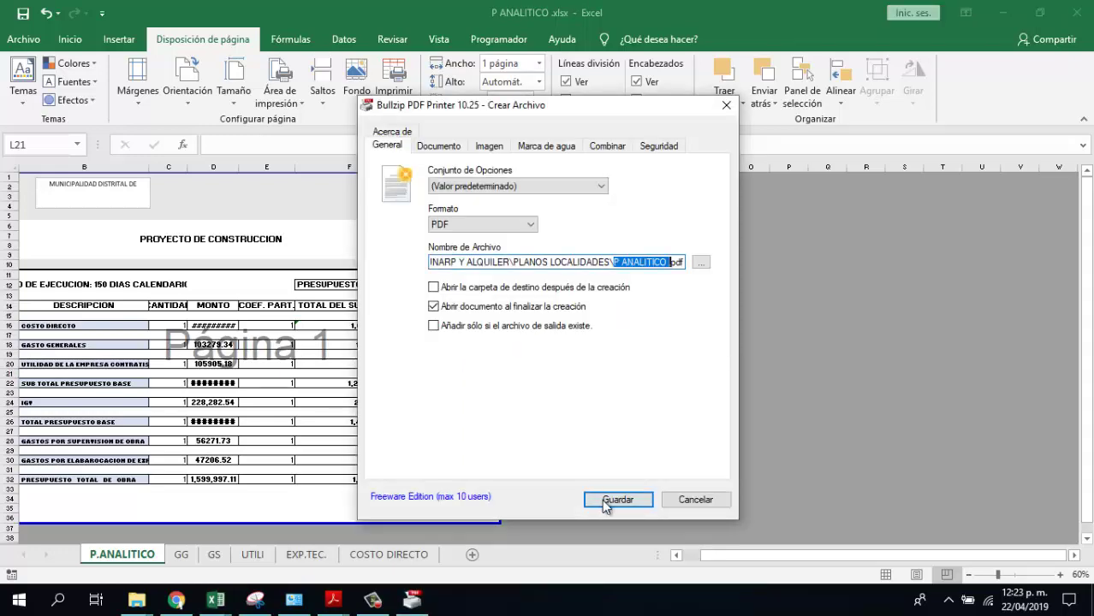
click(606, 503)
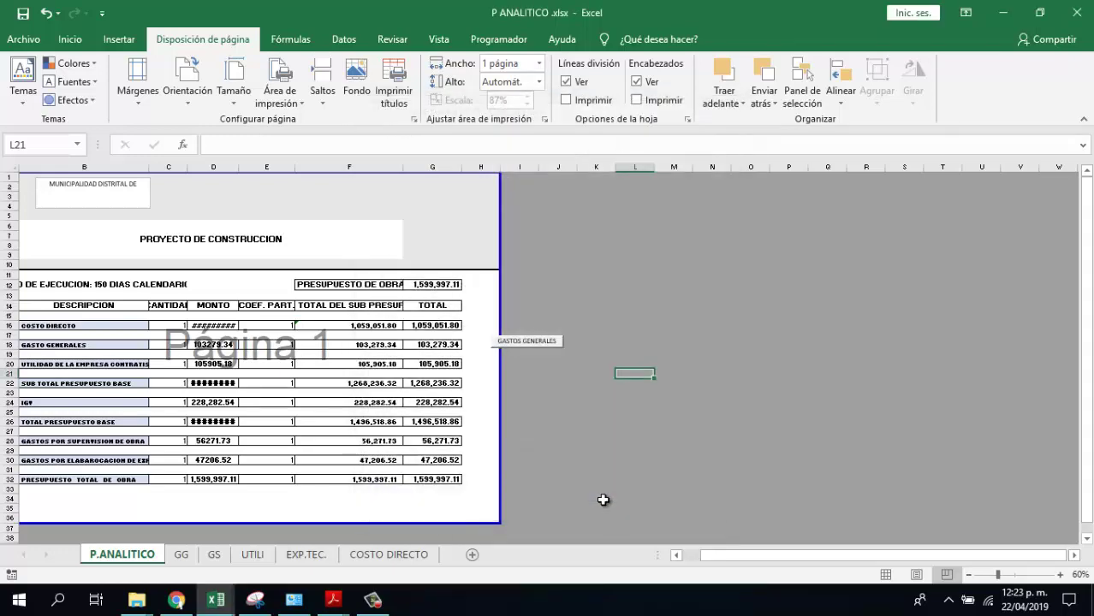